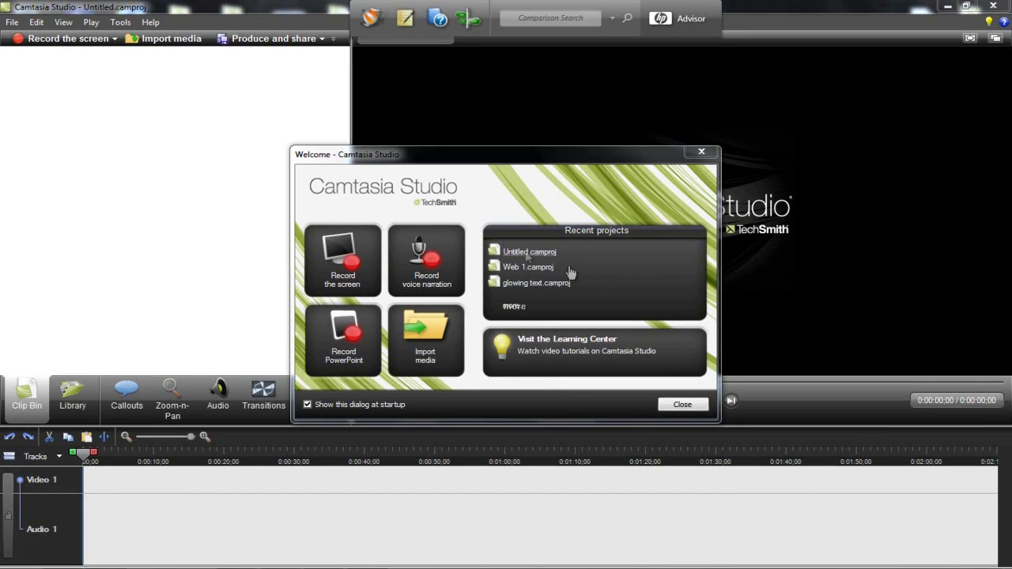
- Close the Welcome dialog and dismiss the warning that producing needs media on the timeline
{"action": "left_click", "coordinate": [700, 151]}
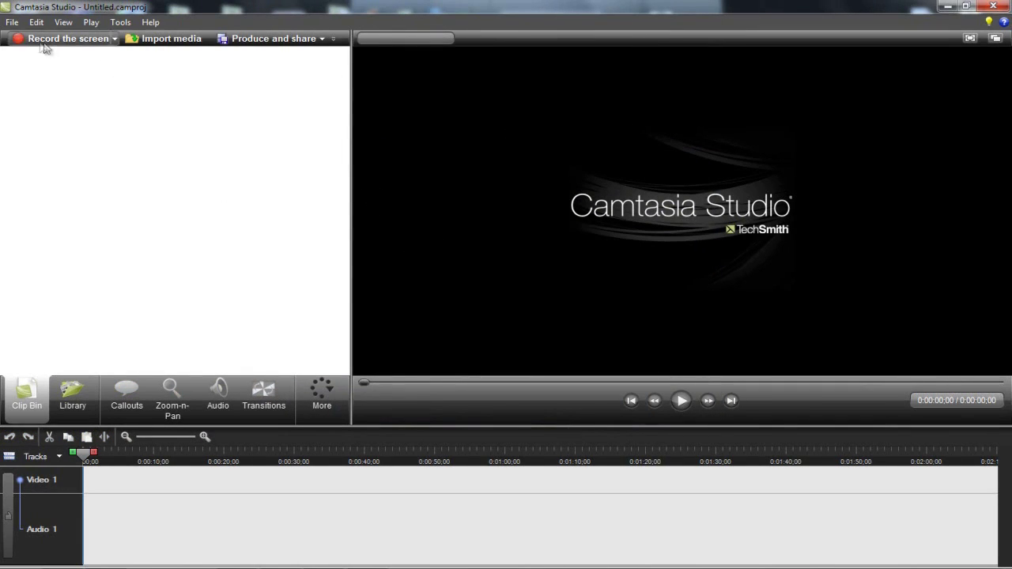
{"action": "left_click", "coordinate": [242, 42]}
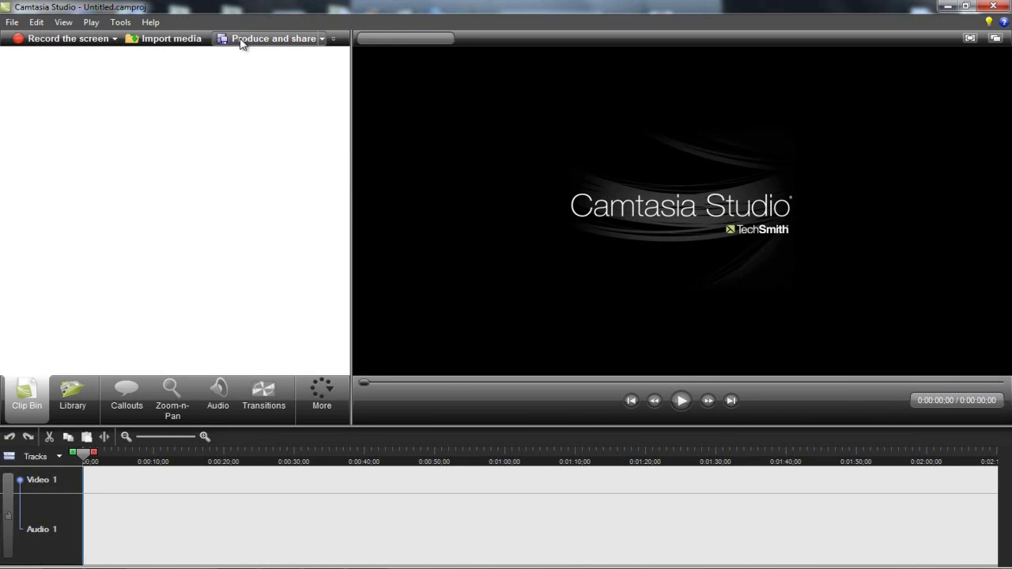
{"action": "left_click", "coordinate": [615, 319]}
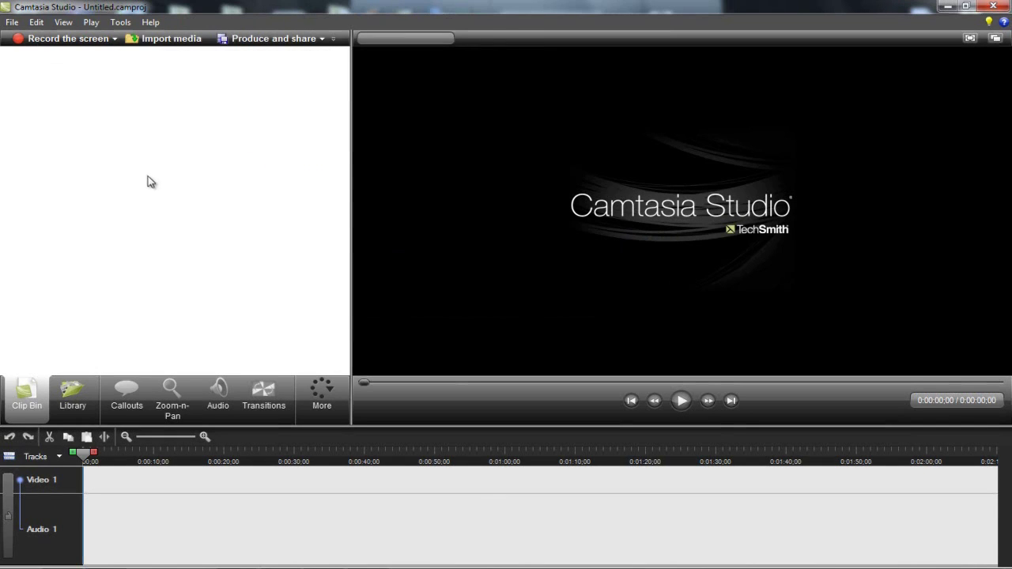
- Import best intro.wmv from the Documents > intro folder into the clip bin
{"action": "left_click", "coordinate": [143, 40]}
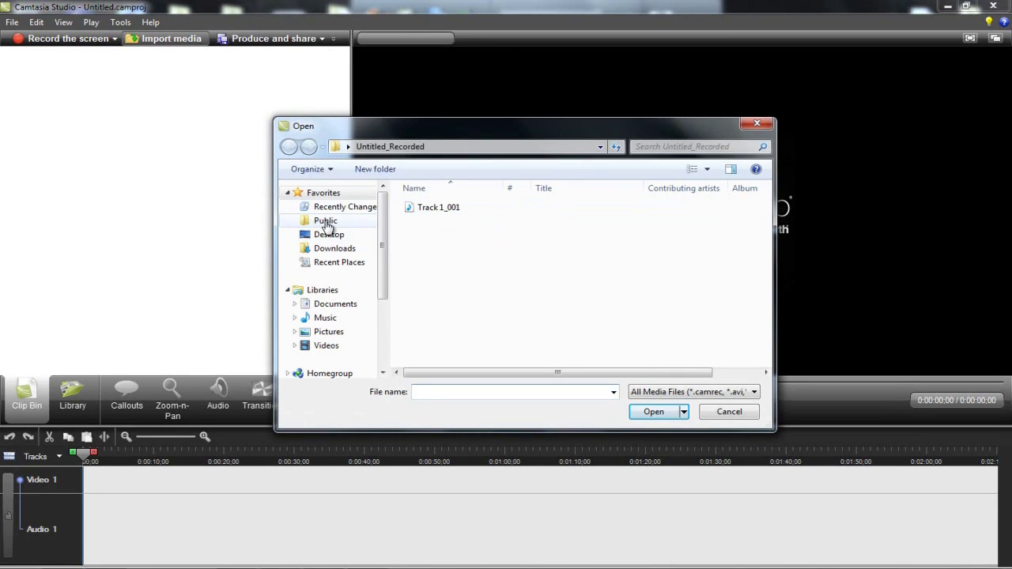
{"action": "left_click", "coordinate": [326, 222]}
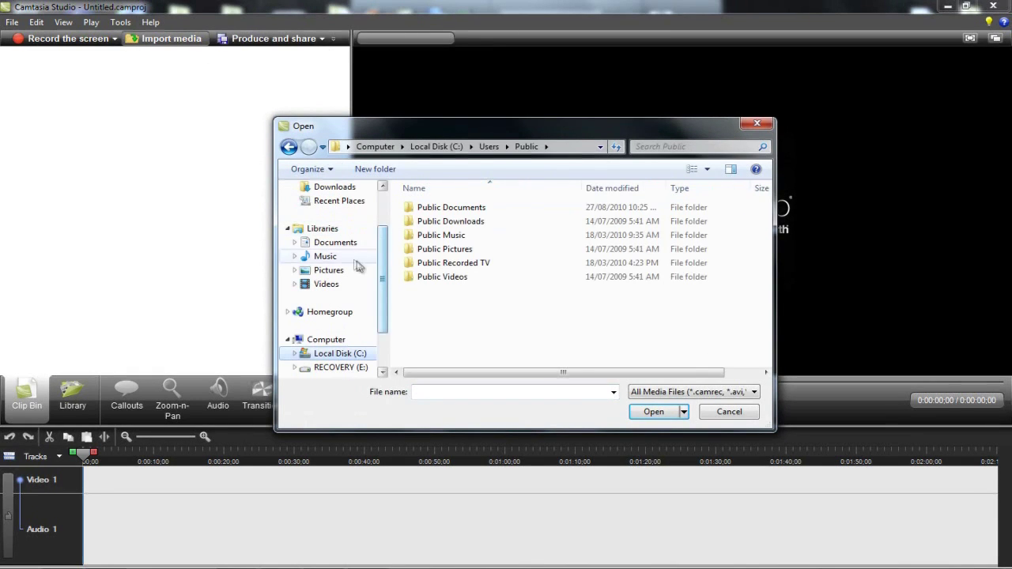
{"action": "left_click", "coordinate": [335, 244]}
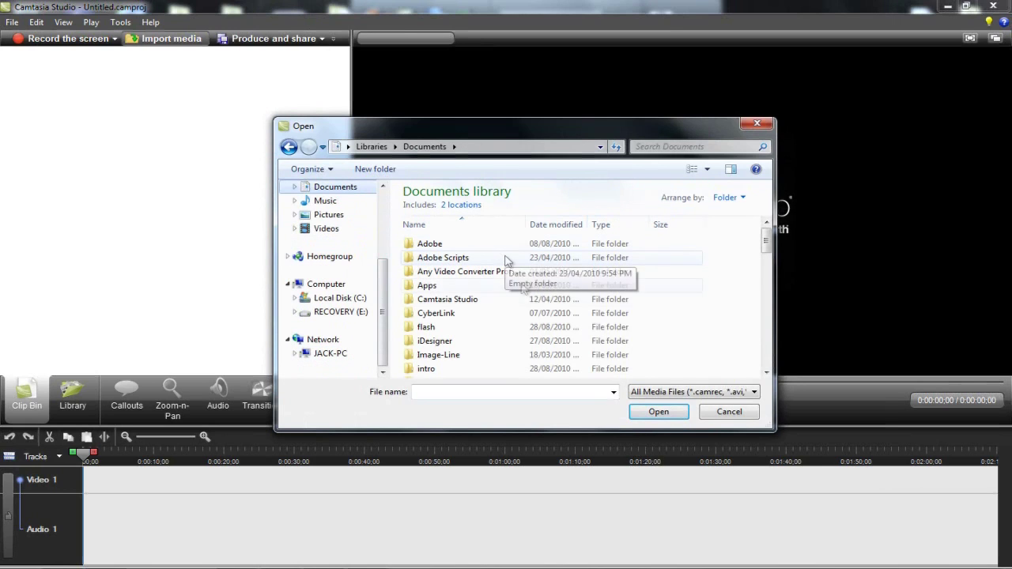
{"action": "scroll", "coordinate": [601, 276], "scroll_direction": "down", "scroll_amount": 2}
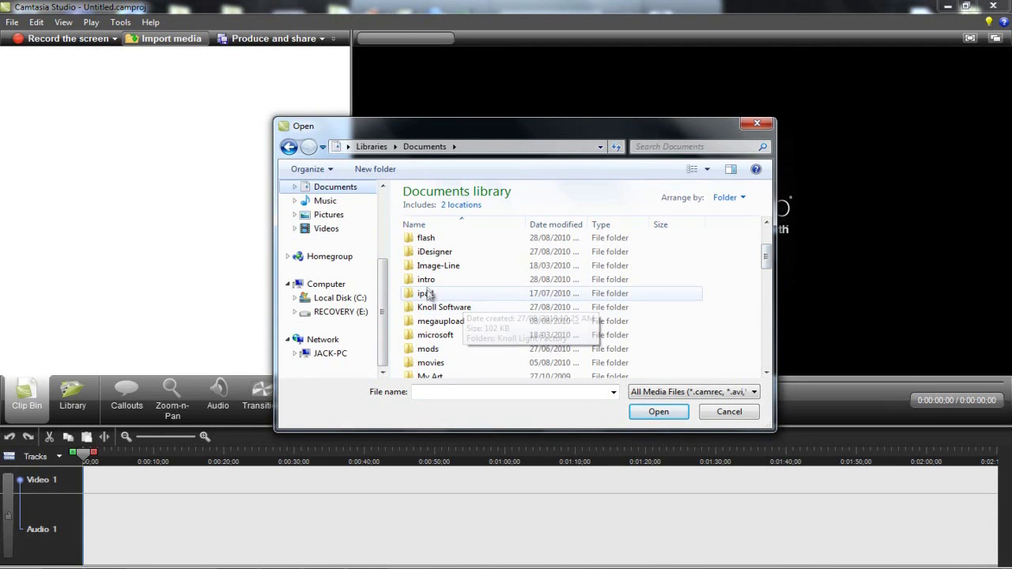
{"action": "left_click", "coordinate": [430, 283]}
{"action": "double_click", "coordinate": [430, 286]}
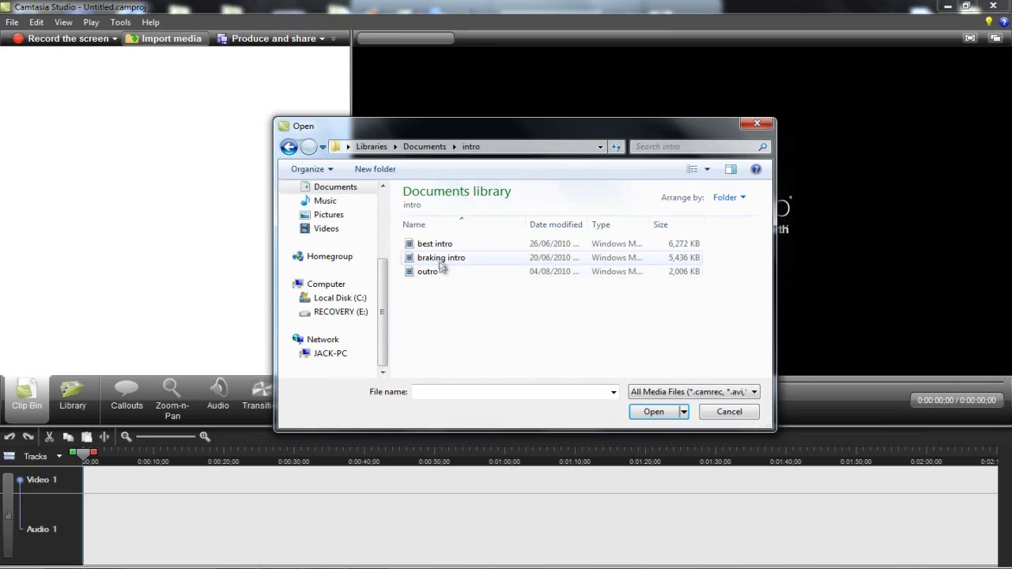
{"action": "left_click", "coordinate": [433, 250]}
{"action": "left_click", "coordinate": [693, 392]}
- Place best intro.wmv on the Video 1 track with 1280 x 720 editing dimensions
{"action": "left_click", "coordinate": [654, 412]}
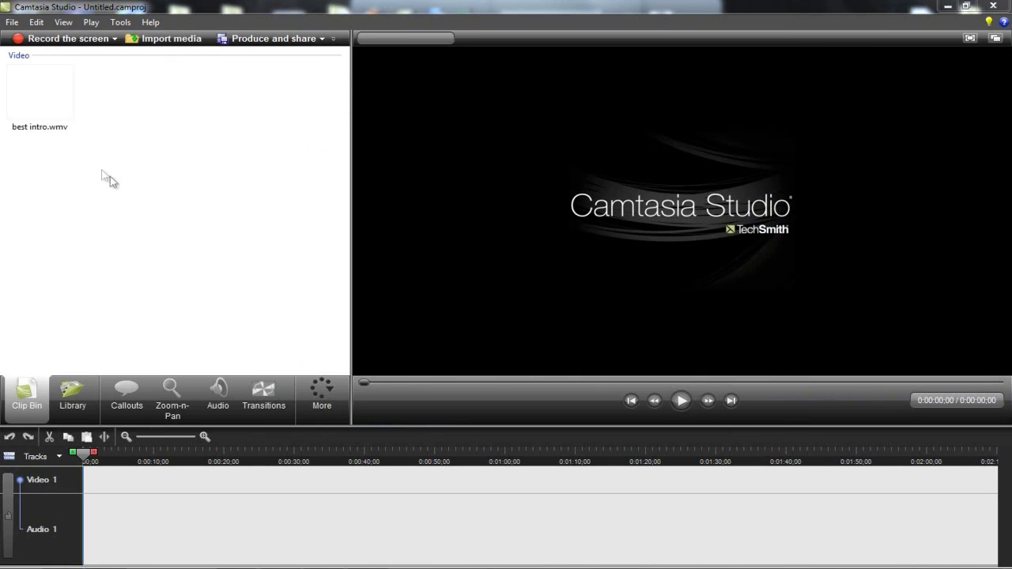
{"action": "left_click_drag", "start_coordinate": [40, 84], "coordinate": [90, 491]}
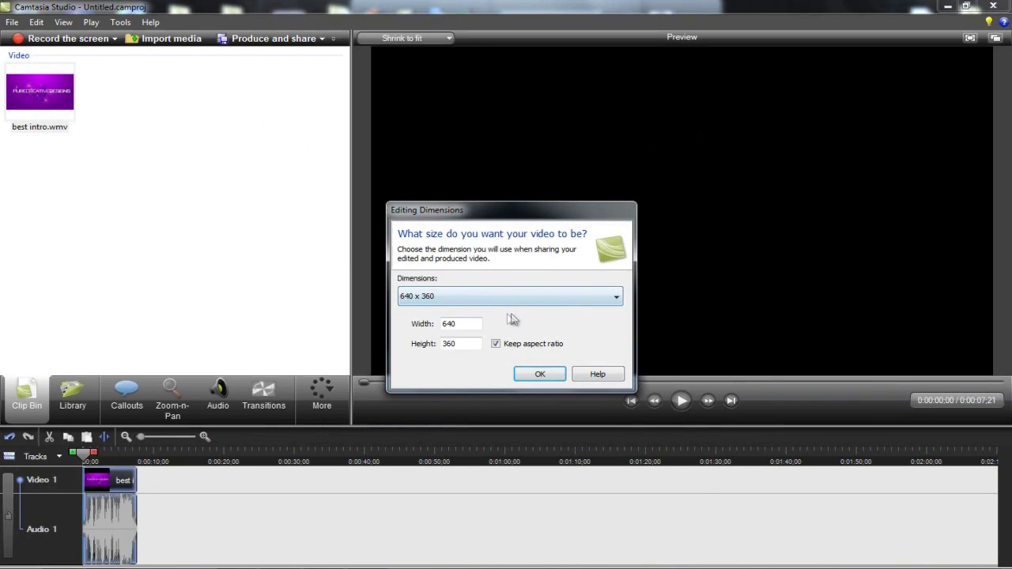
{"action": "left_click", "coordinate": [476, 307]}
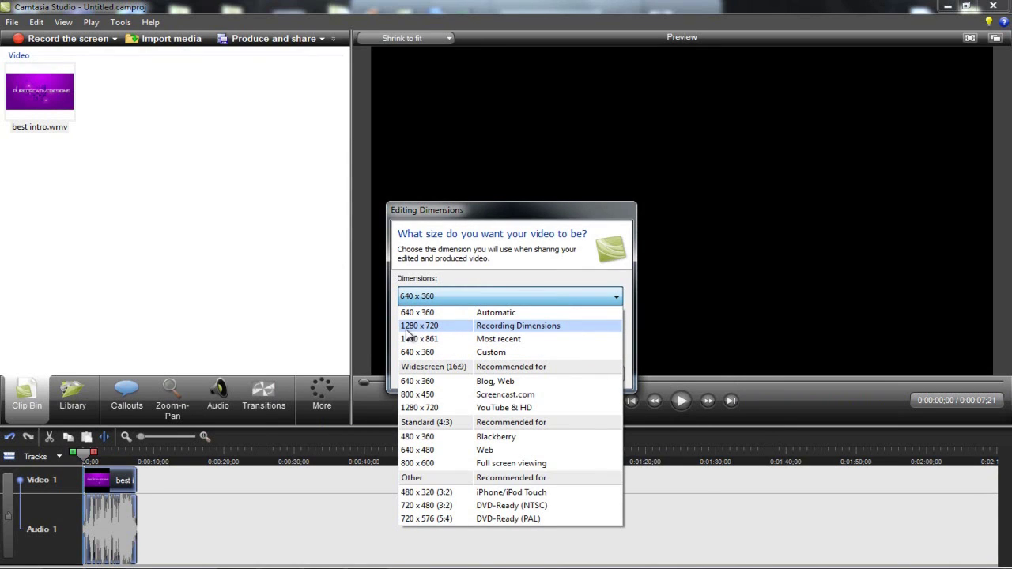
{"action": "left_click", "coordinate": [438, 332]}
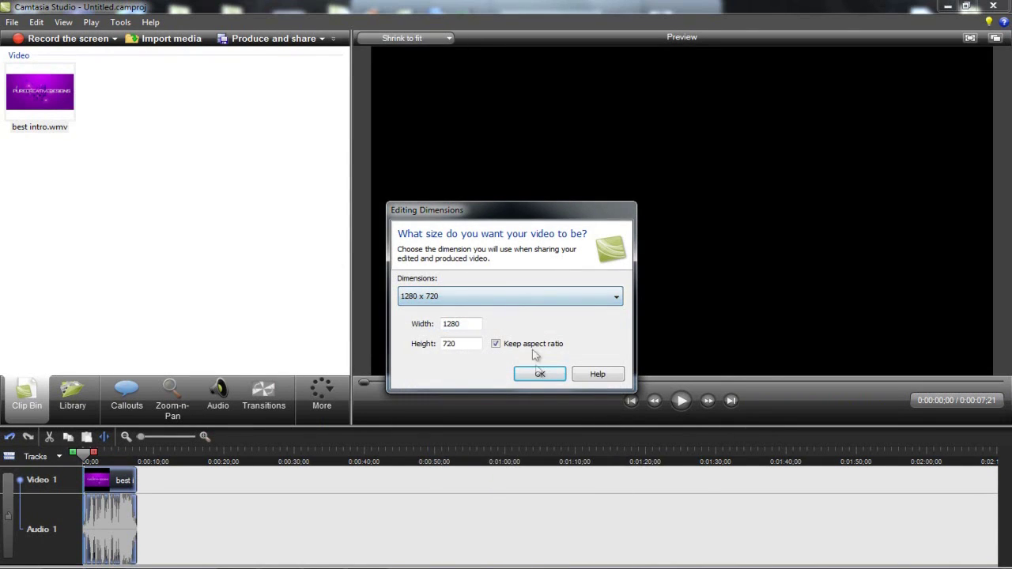
{"action": "left_click", "coordinate": [541, 373]}
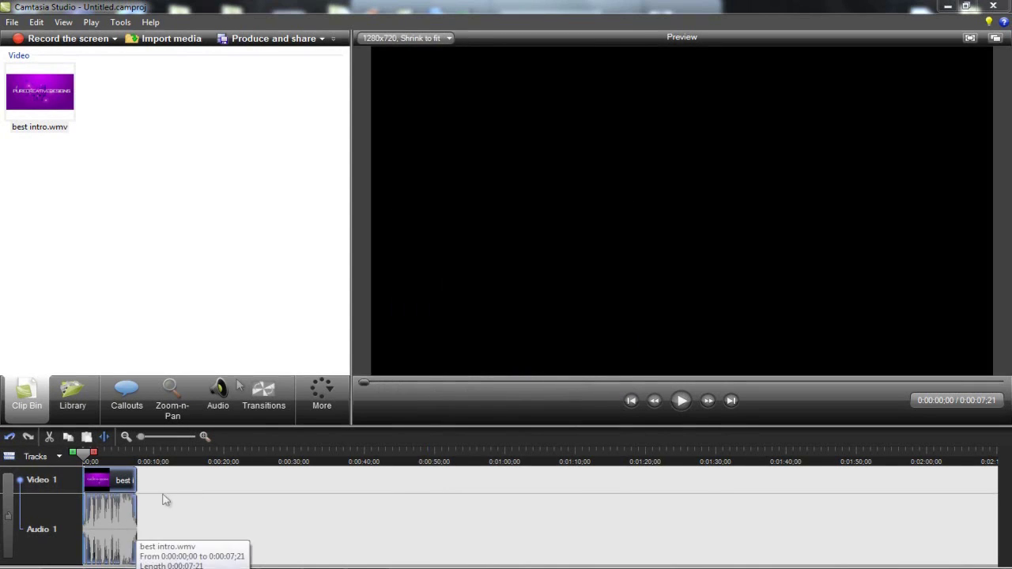
- Preview the intro's first few seconds by scrubbing and playing the timeline
{"action": "left_click", "coordinate": [103, 455]}
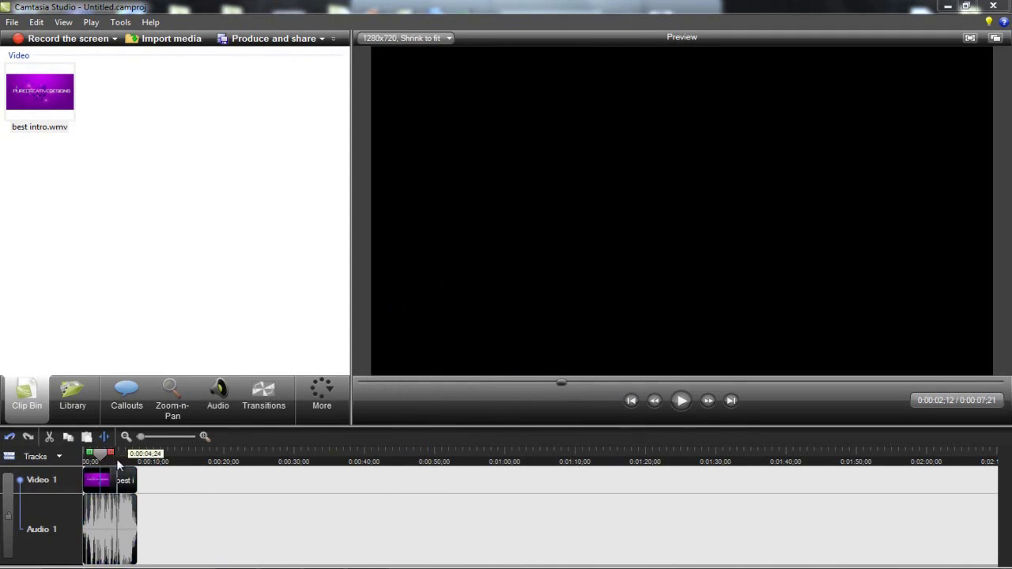
{"action": "left_click", "coordinate": [116, 458]}
{"action": "left_click", "coordinate": [98, 456]}
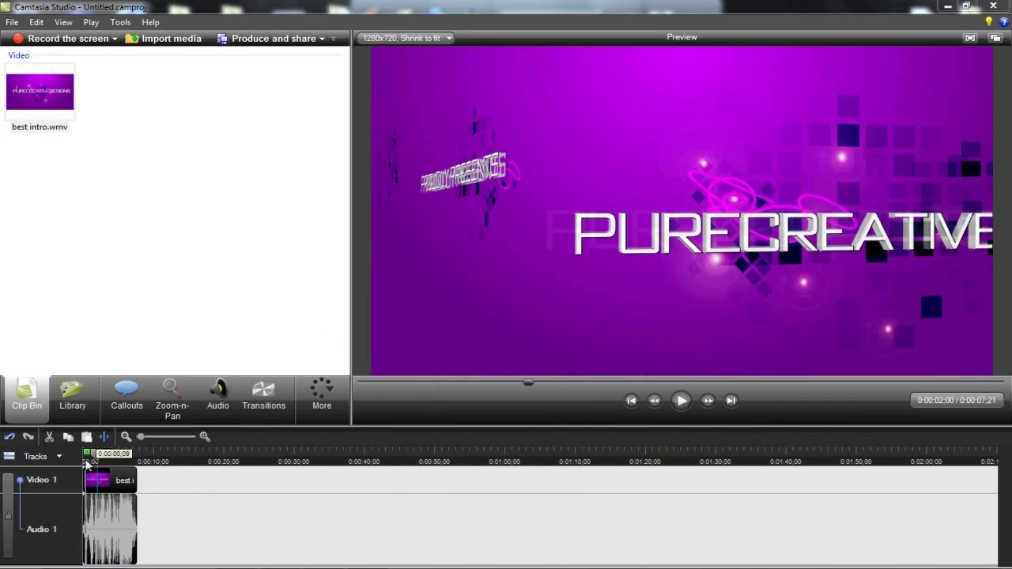
{"action": "left_click", "coordinate": [105, 456]}
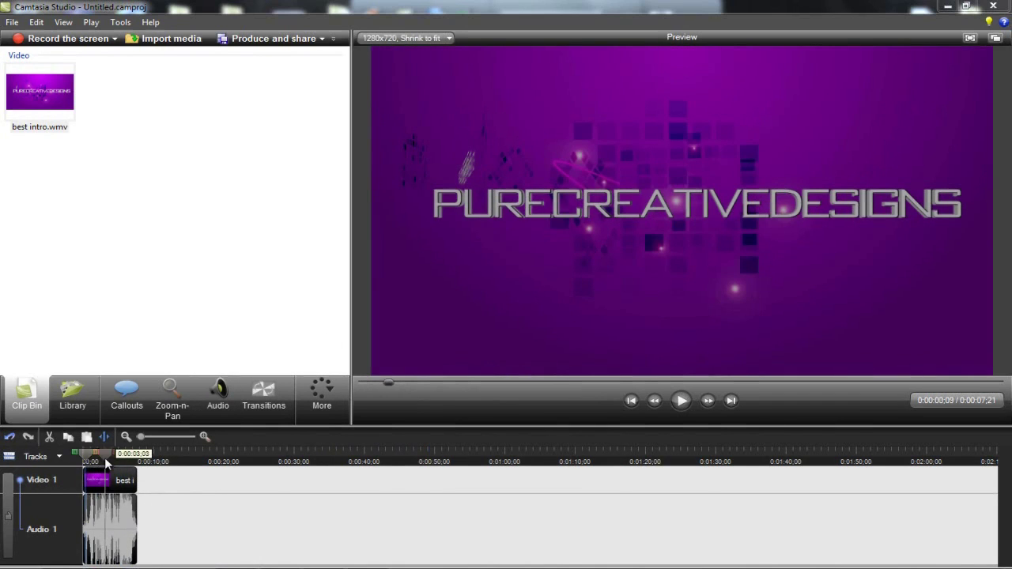
{"action": "left_click_drag", "start_coordinate": [106, 458], "coordinate": [61, 458]}
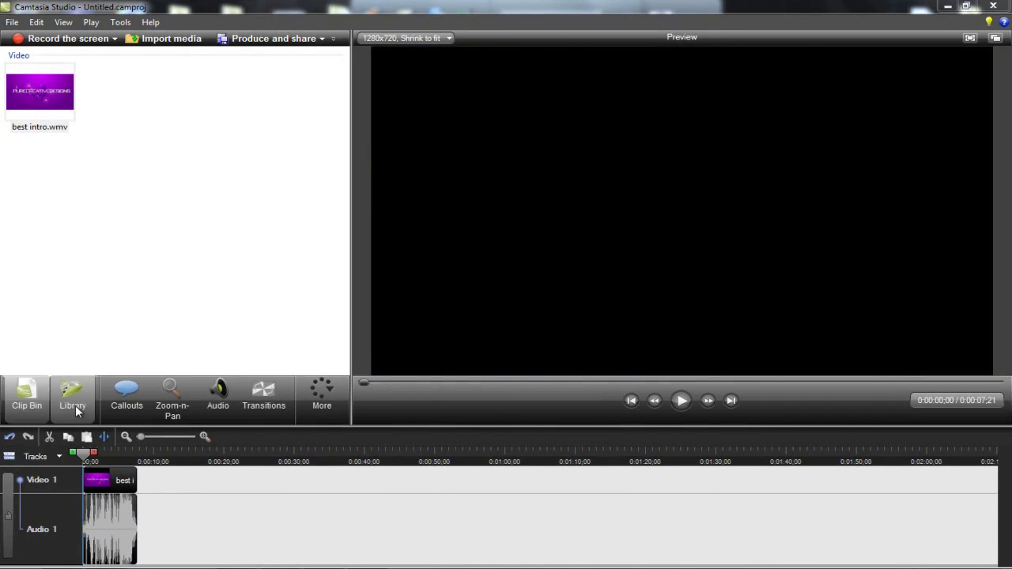
{"action": "left_click", "coordinate": [76, 406]}
{"action": "left_click", "coordinate": [33, 408]}
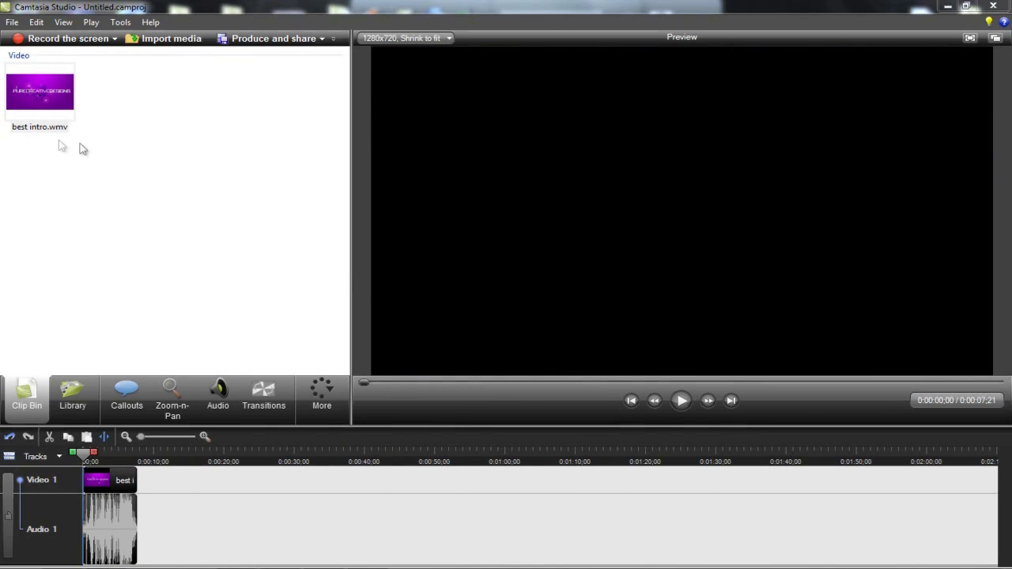
- Show the Library and expand the Target Blue and Sound Effects stock folders
{"action": "left_click", "coordinate": [73, 399]}
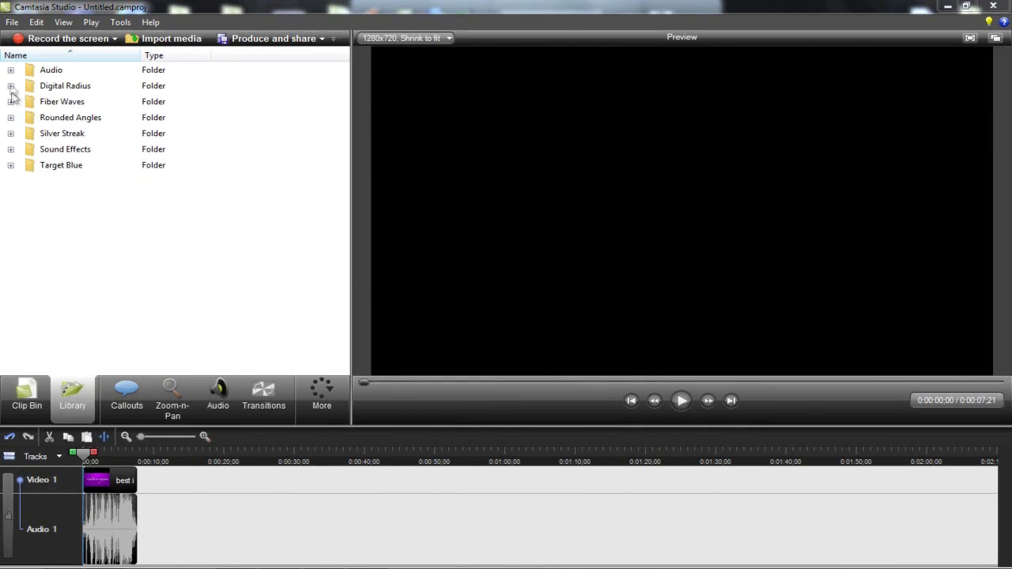
{"action": "left_click", "coordinate": [10, 166]}
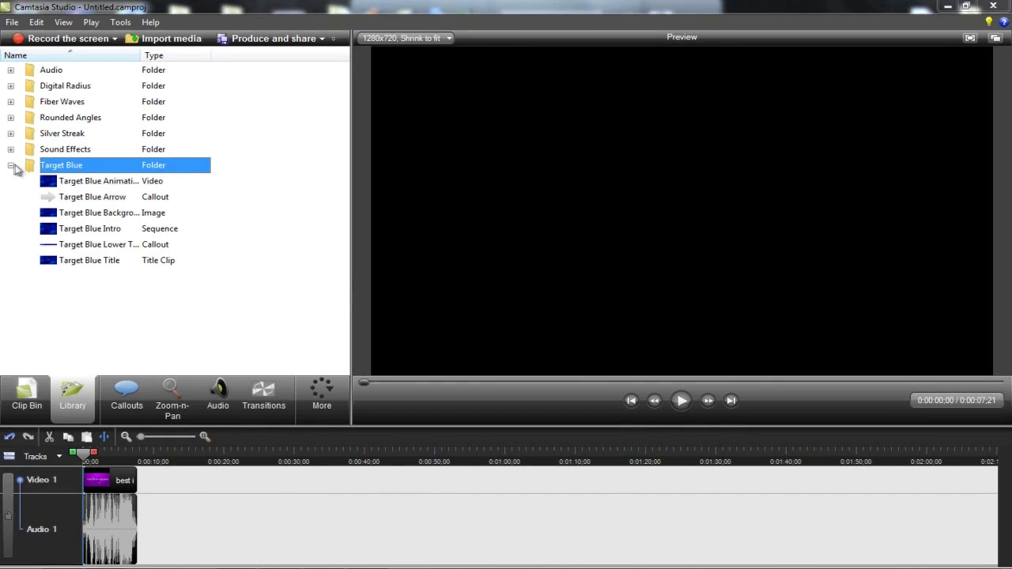
{"action": "left_click", "coordinate": [11, 166]}
{"action": "left_click", "coordinate": [90, 219]}
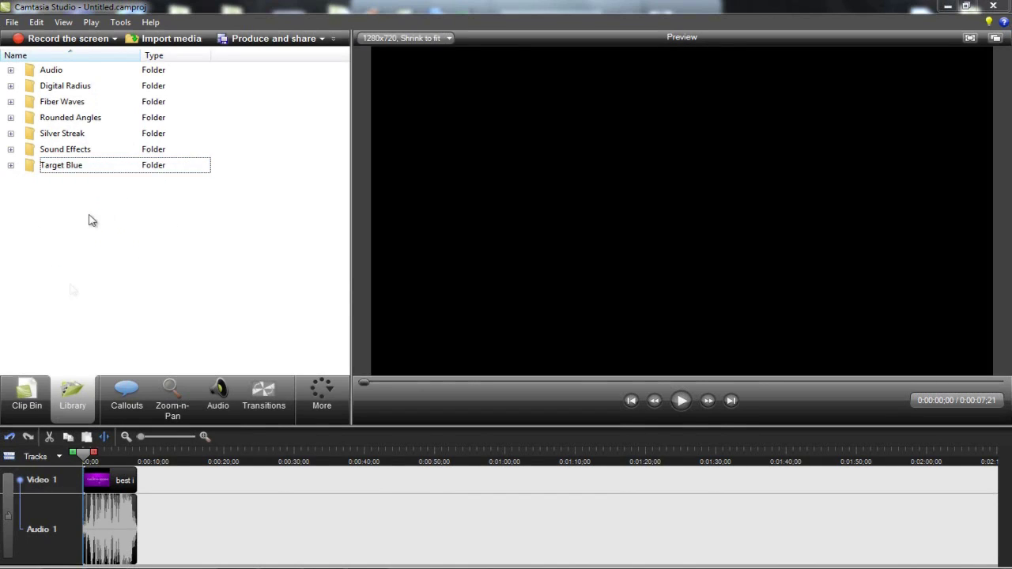
{"action": "left_click", "coordinate": [11, 149]}
- Add a Traditional Keystrokes callout from the callout shape gallery
{"action": "left_click", "coordinate": [11, 149]}
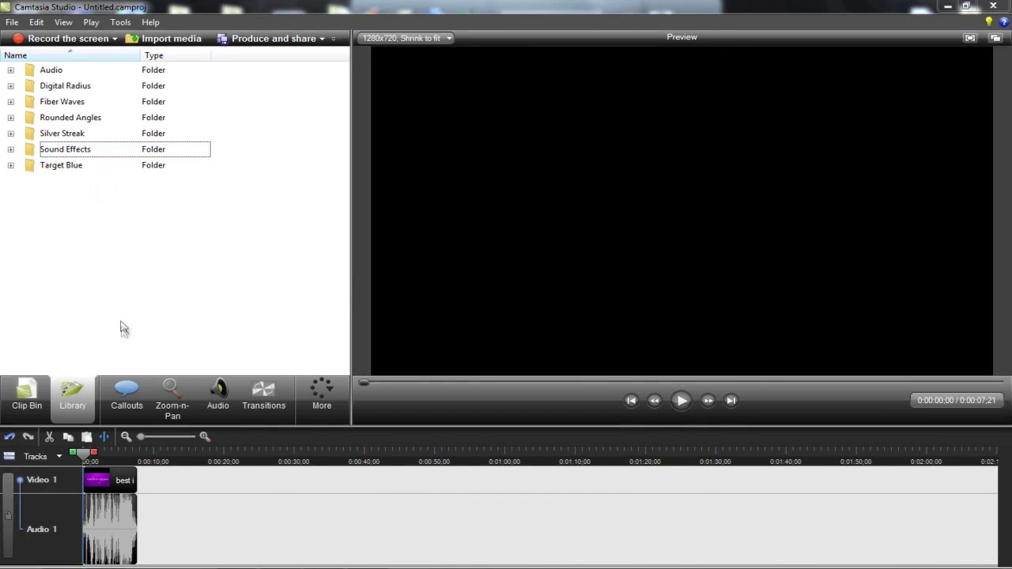
{"action": "left_click", "coordinate": [128, 400]}
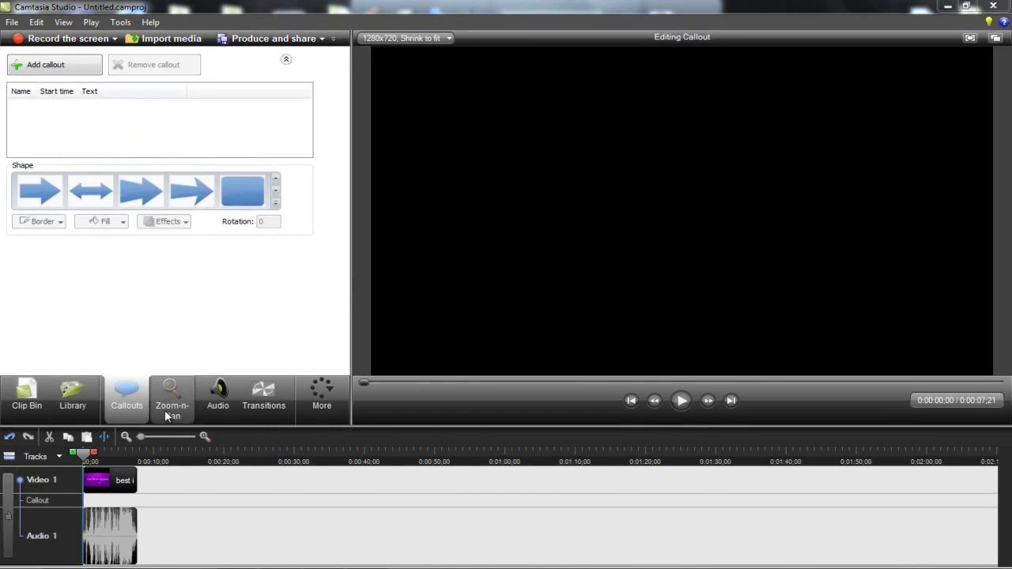
{"action": "left_click", "coordinate": [275, 204]}
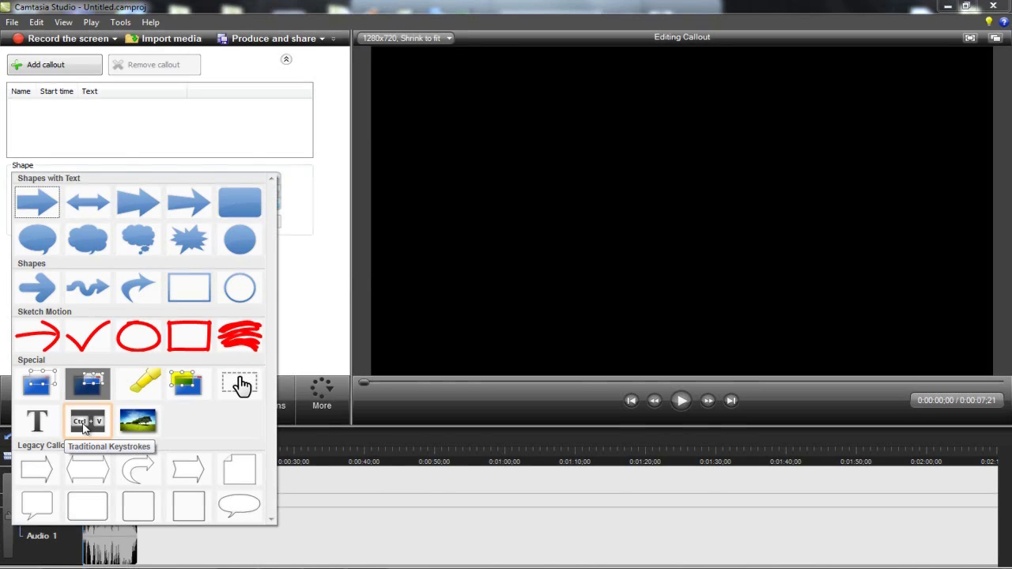
{"action": "left_click", "coordinate": [86, 424]}
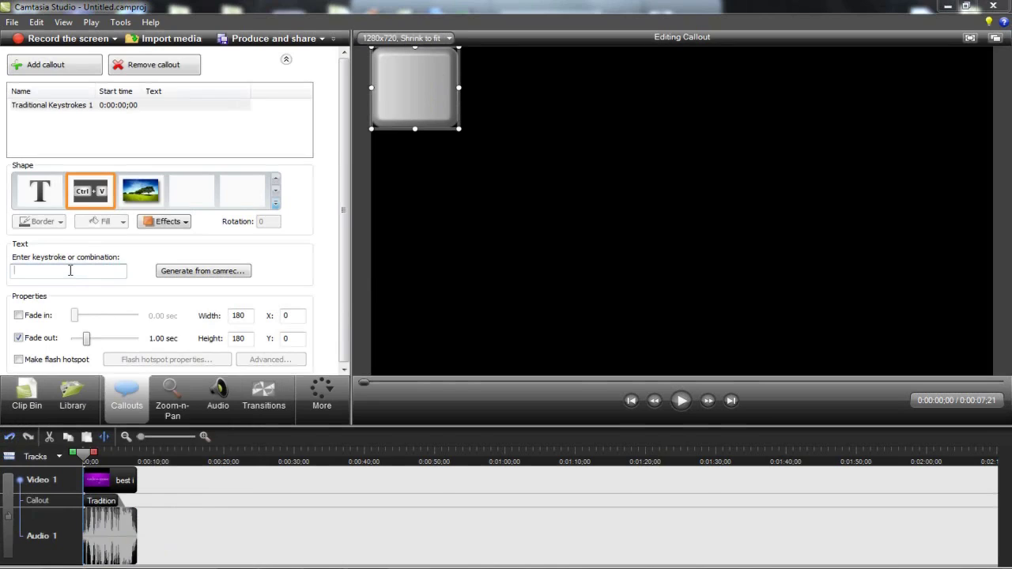
- Set the keystroke callout to show Backspace
{"action": "key", "text": "a"}
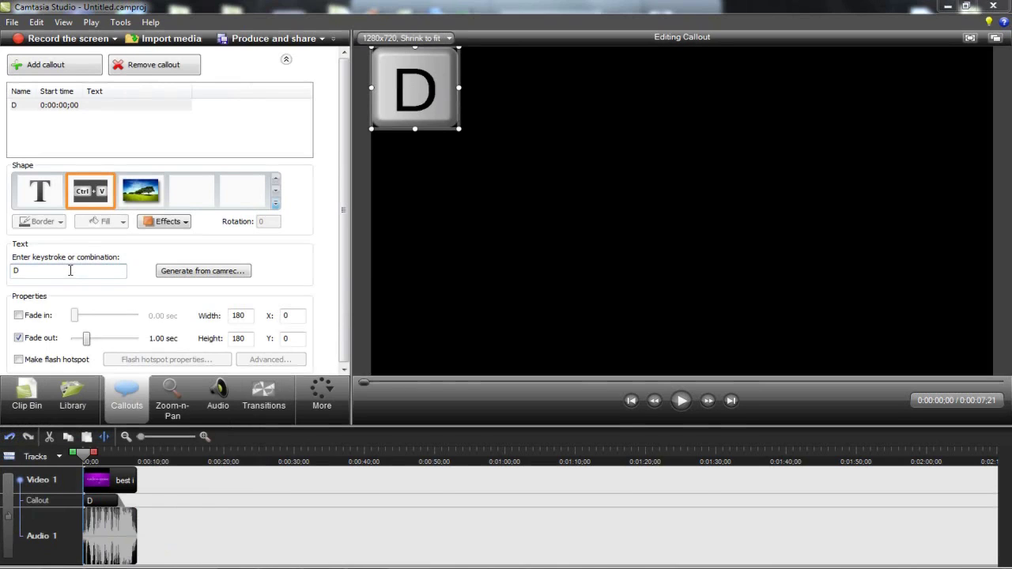
{"action": "key", "text": "ctrl"}
{"action": "key", "text": "ctrl+d"}
{"action": "key", "text": "a"}
{"action": "key", "text": "d"}
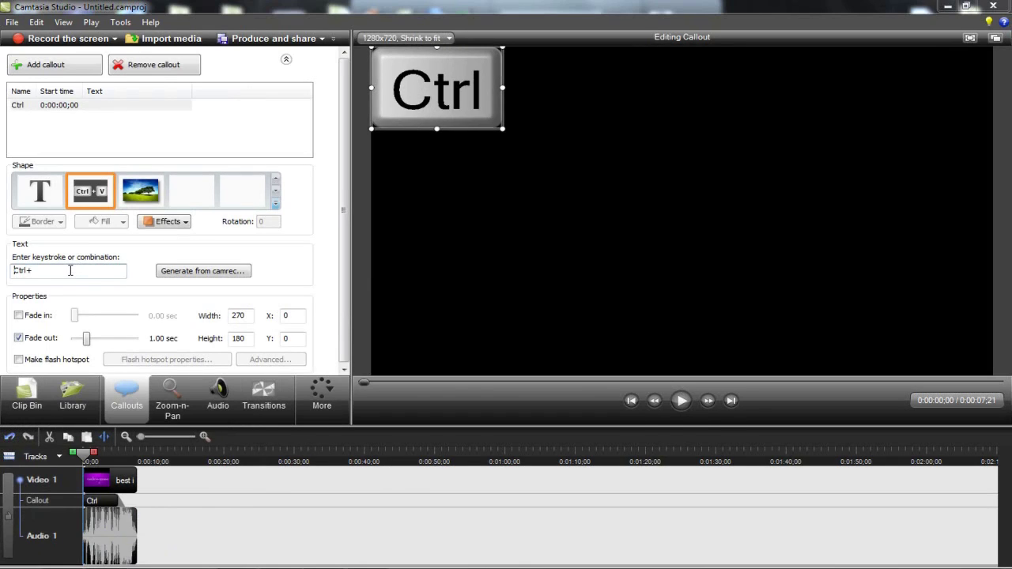
{"action": "key", "text": "ctrl+d"}
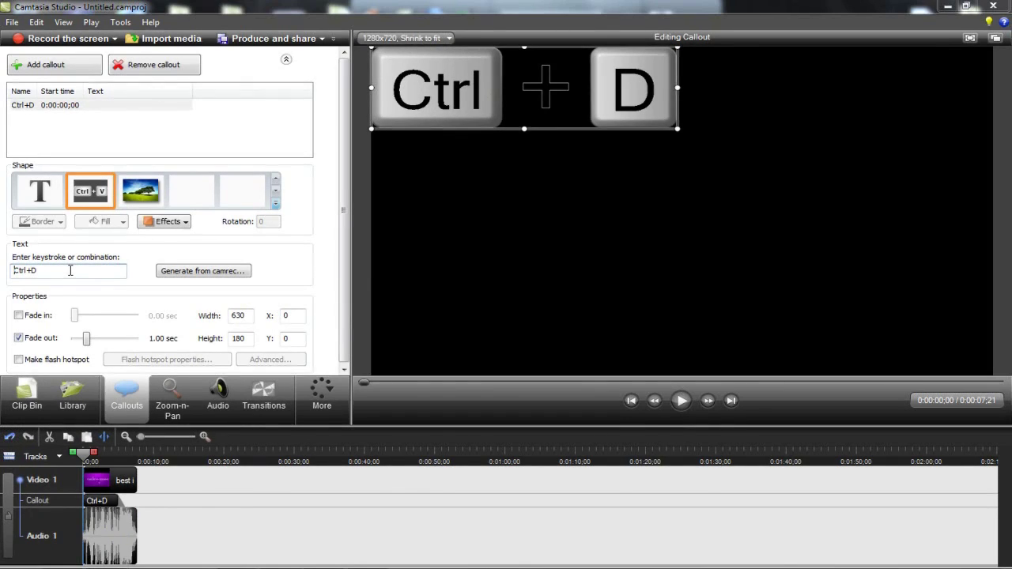
{"action": "key", "text": "BackSpace"}
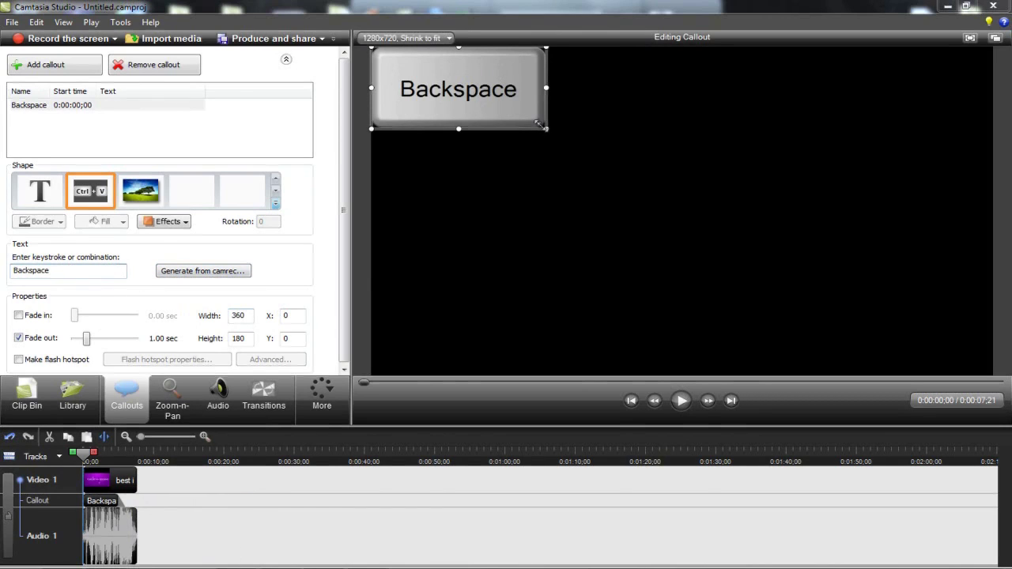
- Resize the Backspace callout to 249 x 125 at X 179, Y 127 and preview it
{"action": "left_click_drag", "start_coordinate": [540, 125], "coordinate": [492, 106]}
{"action": "left_click_drag", "start_coordinate": [443, 79], "coordinate": [530, 141]}
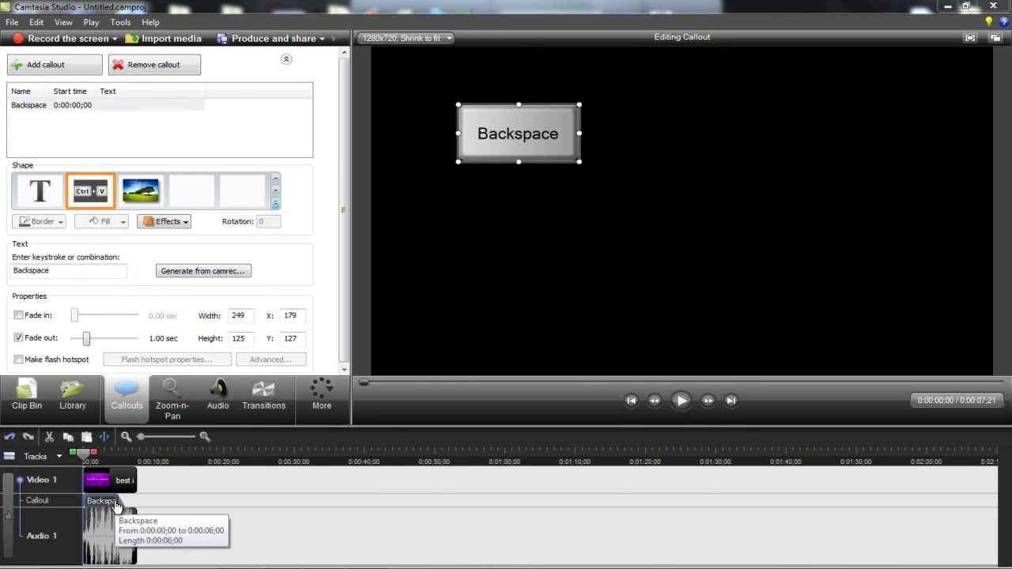
{"action": "left_click", "coordinate": [119, 503]}
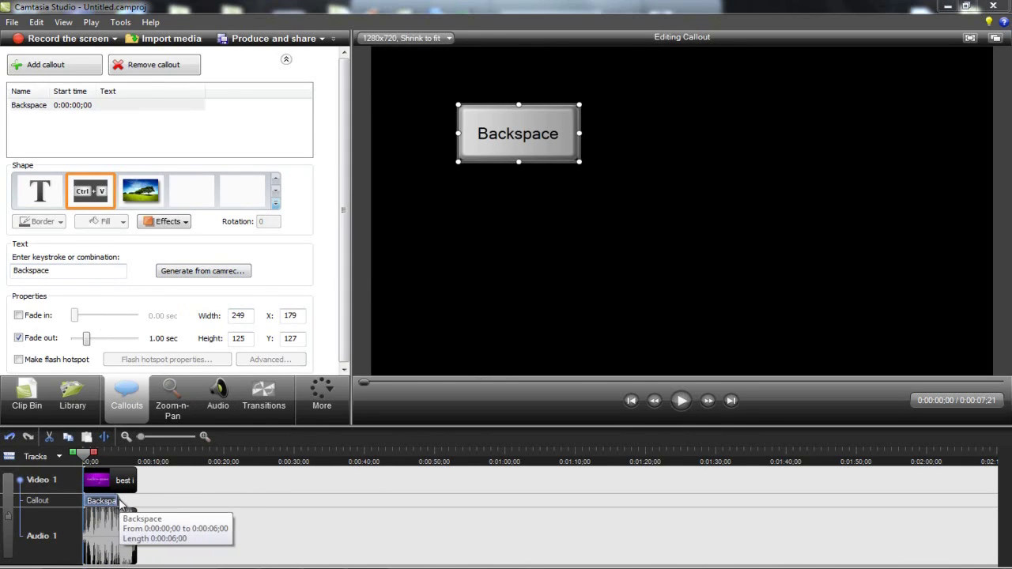
{"action": "key", "text": "space"}
{"action": "left_click", "coordinate": [217, 403]}
- Turn the audio track's volume down and move the playhead near the clip's end
{"action": "left_click", "coordinate": [150, 226]}
{"action": "left_click", "coordinate": [85, 228]}
{"action": "left_click", "coordinate": [85, 228]}
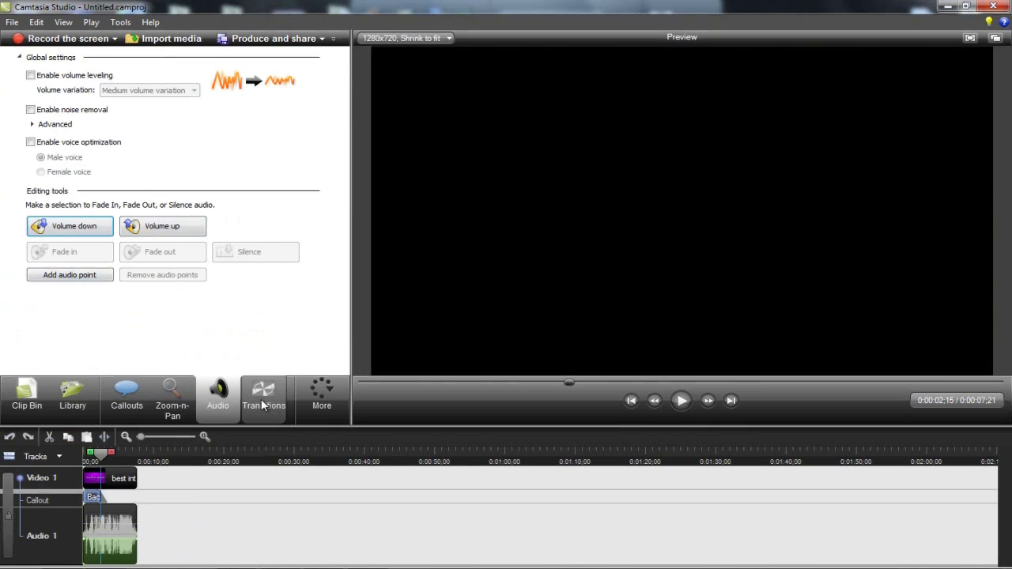
{"action": "left_click", "coordinate": [138, 460]}
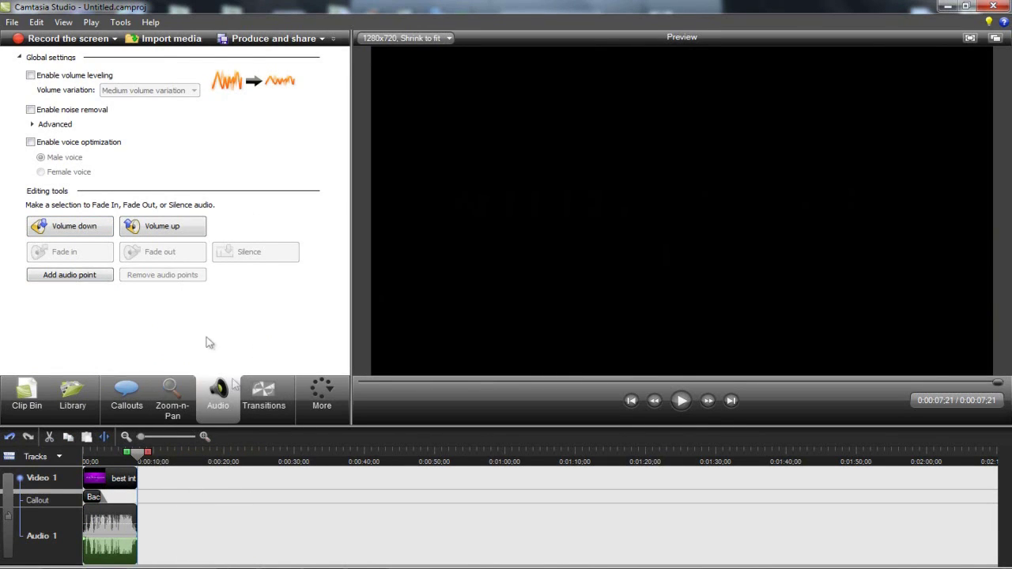
{"action": "left_click", "coordinate": [173, 399]}
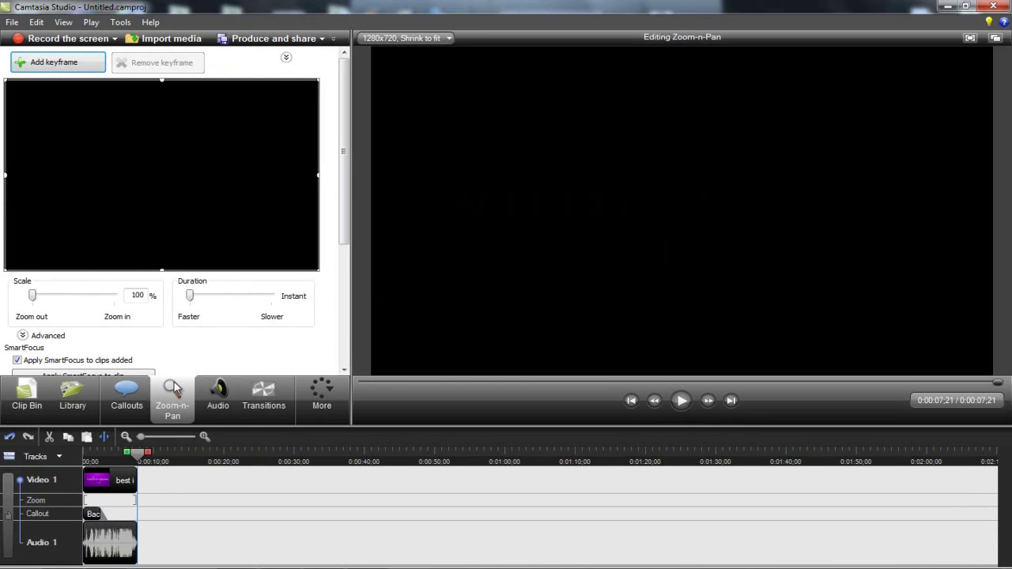
- Zoom to 112% at the clip start and back to 100% at 0:00:02;18
{"action": "left_click", "coordinate": [94, 460]}
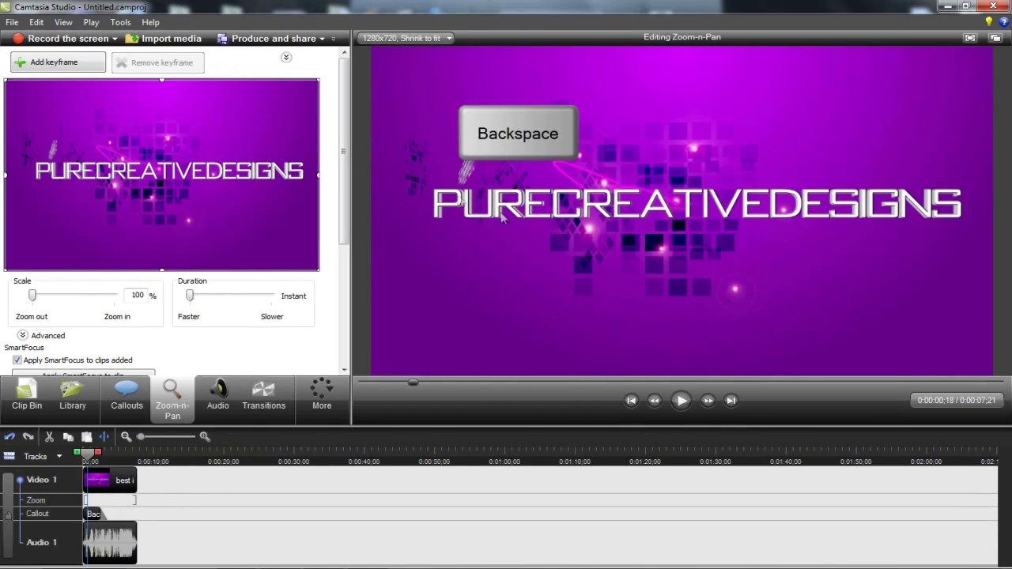
{"action": "left_click_drag", "start_coordinate": [34, 297], "coordinate": [46, 299]}
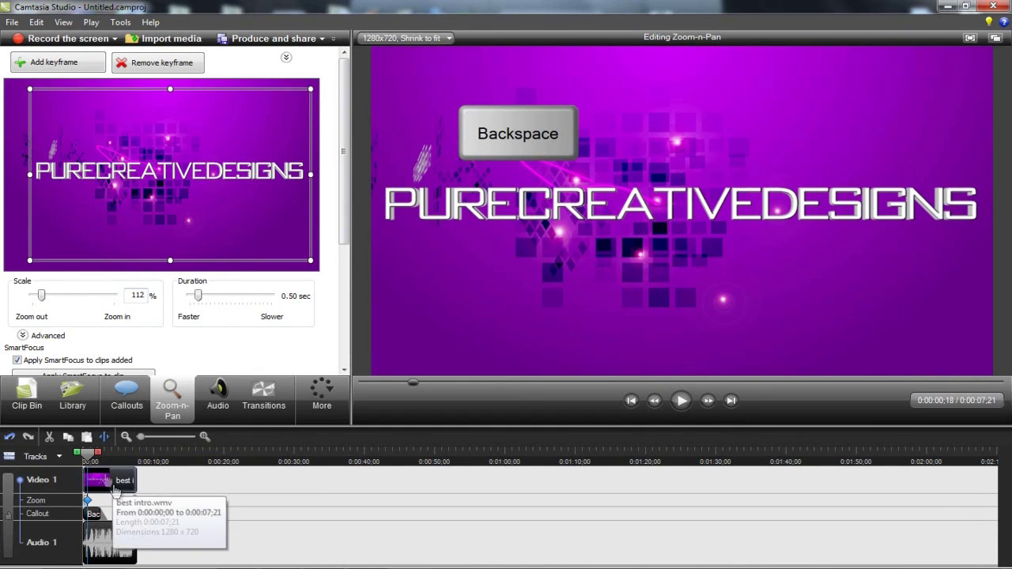
{"action": "left_click", "coordinate": [92, 454]}
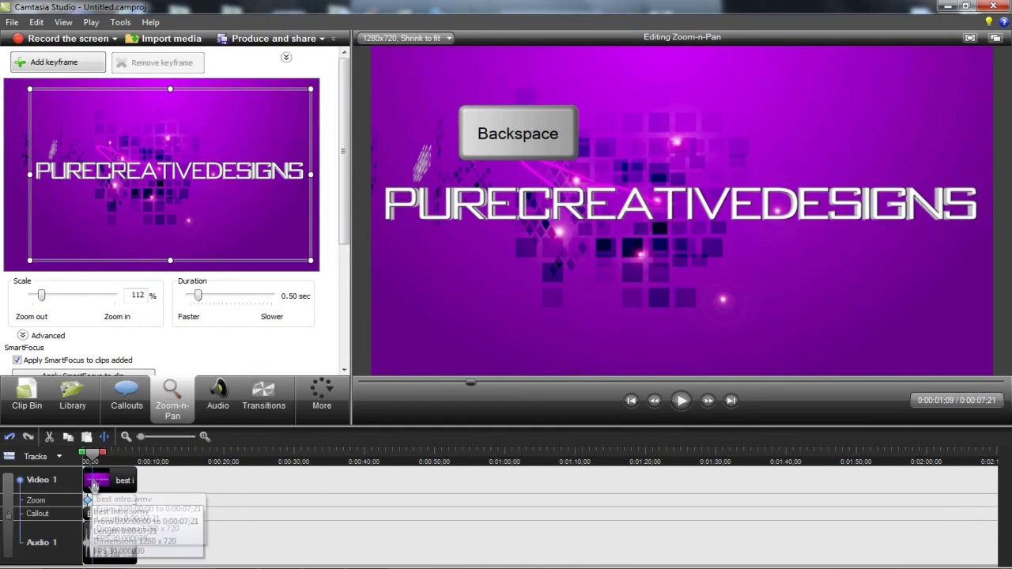
{"action": "left_click", "coordinate": [98, 457]}
{"action": "left_click_drag", "start_coordinate": [99, 457], "coordinate": [107, 457]}
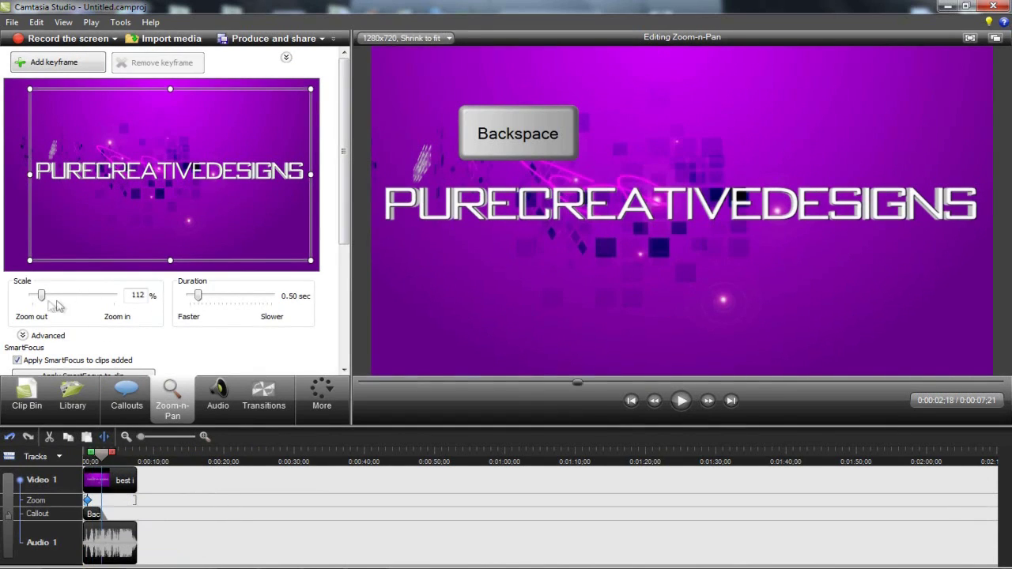
{"action": "left_click_drag", "start_coordinate": [41, 295], "coordinate": [31, 295]}
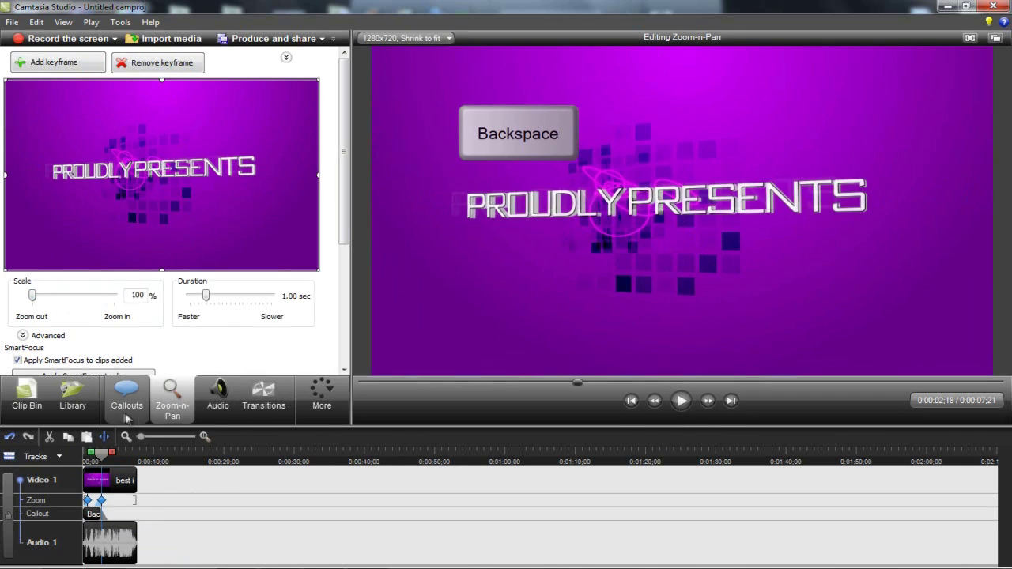
{"action": "left_click", "coordinate": [127, 403]}
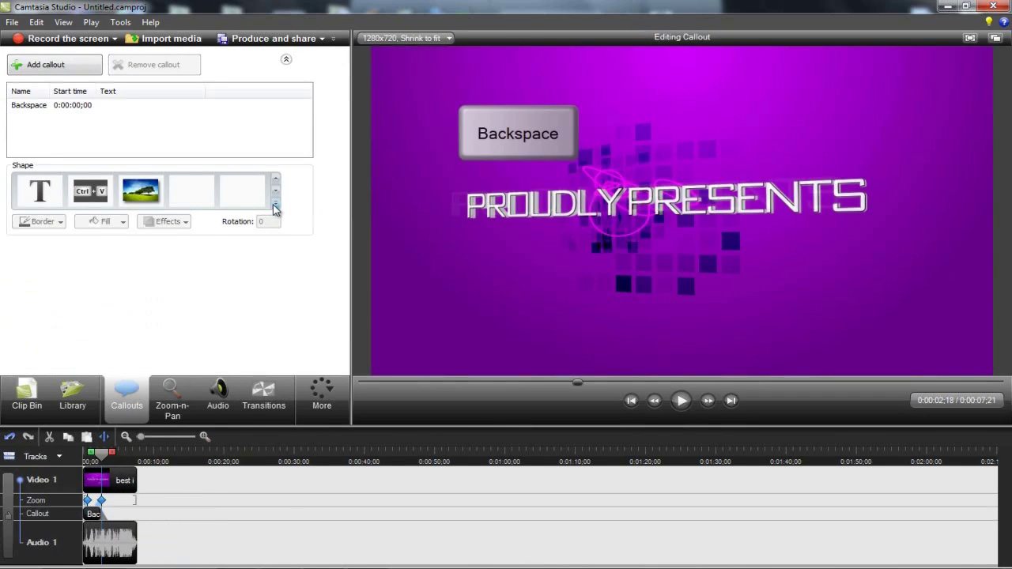
- Add a red Sketch Motion Checkmark callout at 0:00:01;18 and play it back
{"action": "left_click", "coordinate": [275, 207]}
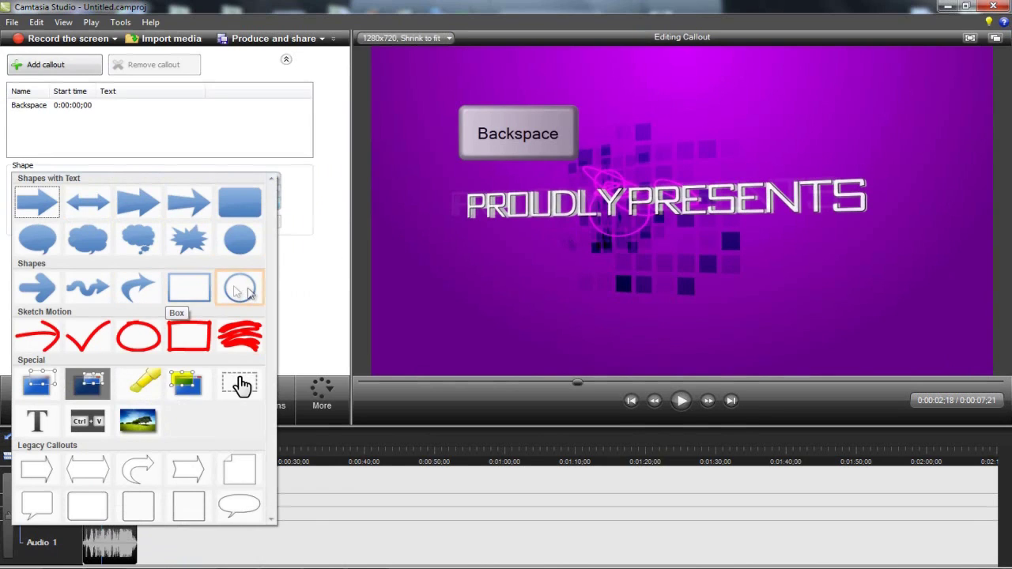
{"action": "left_click", "coordinate": [89, 338]}
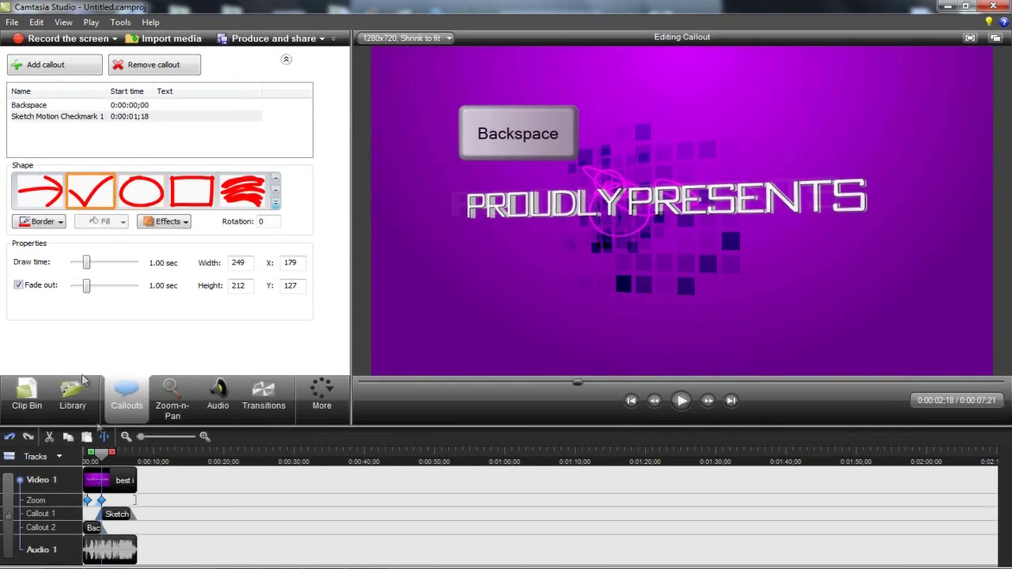
{"action": "left_click", "coordinate": [91, 462]}
{"action": "key", "text": "space"}
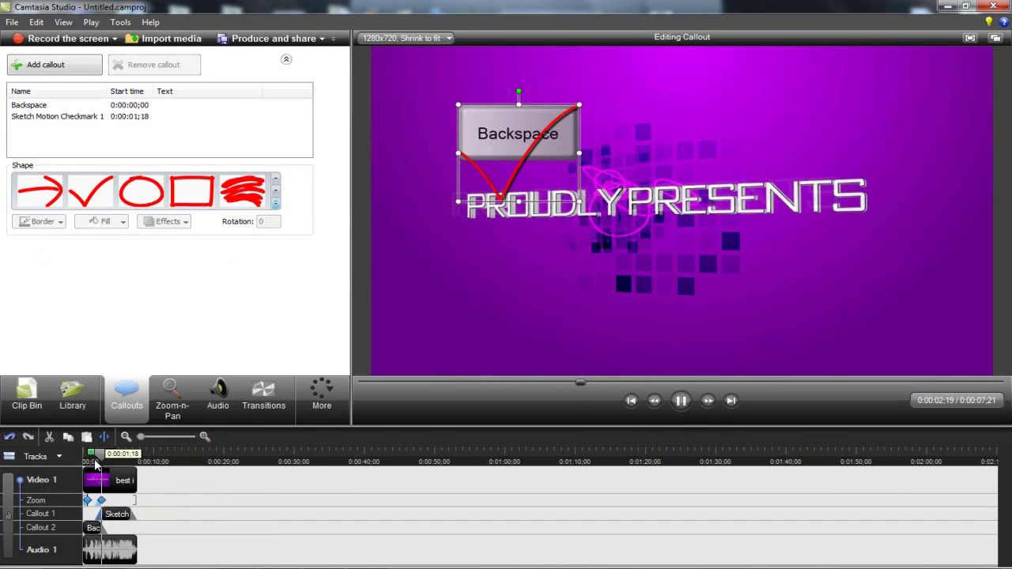
{"action": "left_click", "coordinate": [95, 462]}
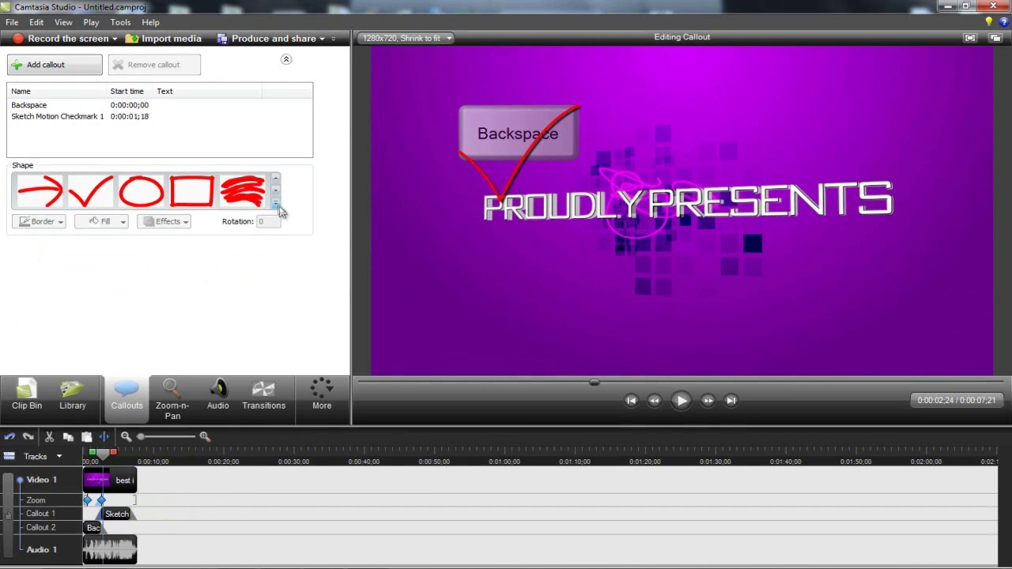
- Expand the callout Shape gallery to see every shape
{"action": "left_click", "coordinate": [275, 206]}
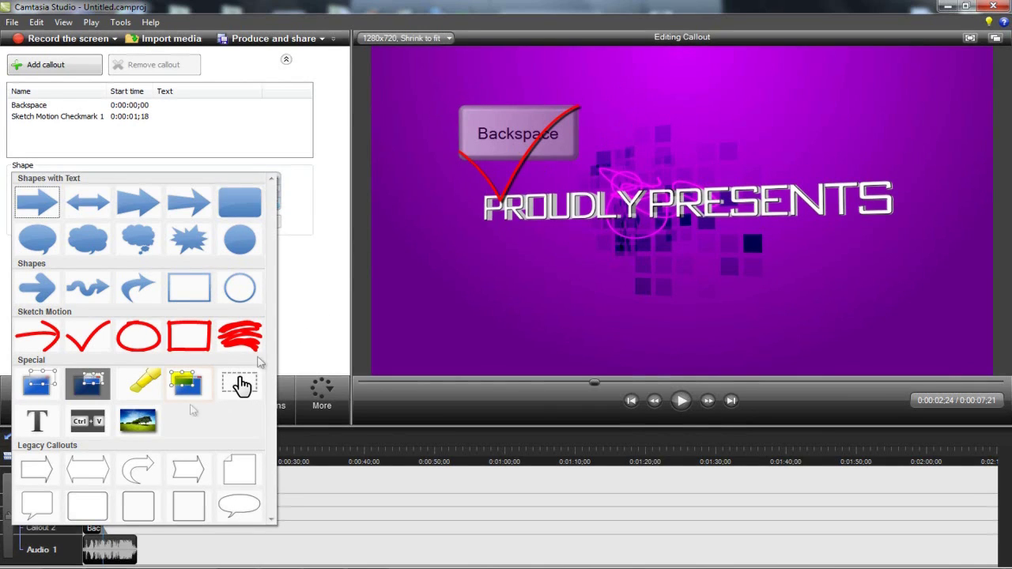
{"action": "left_click", "coordinate": [241, 385]}
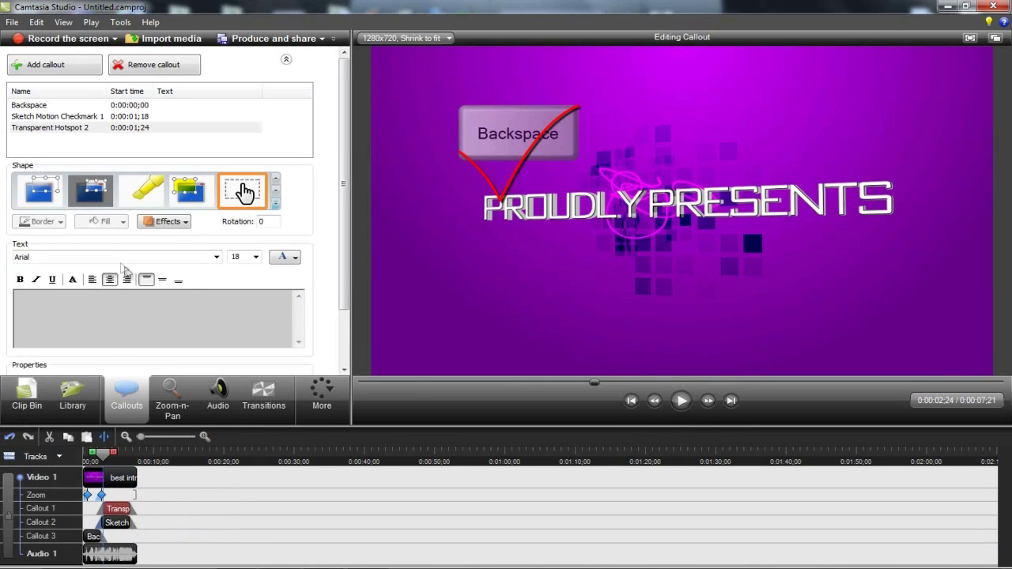
{"action": "left_click", "coordinate": [525, 156]}
{"action": "left_click_drag", "start_coordinate": [593, 200], "coordinate": [644, 223]}
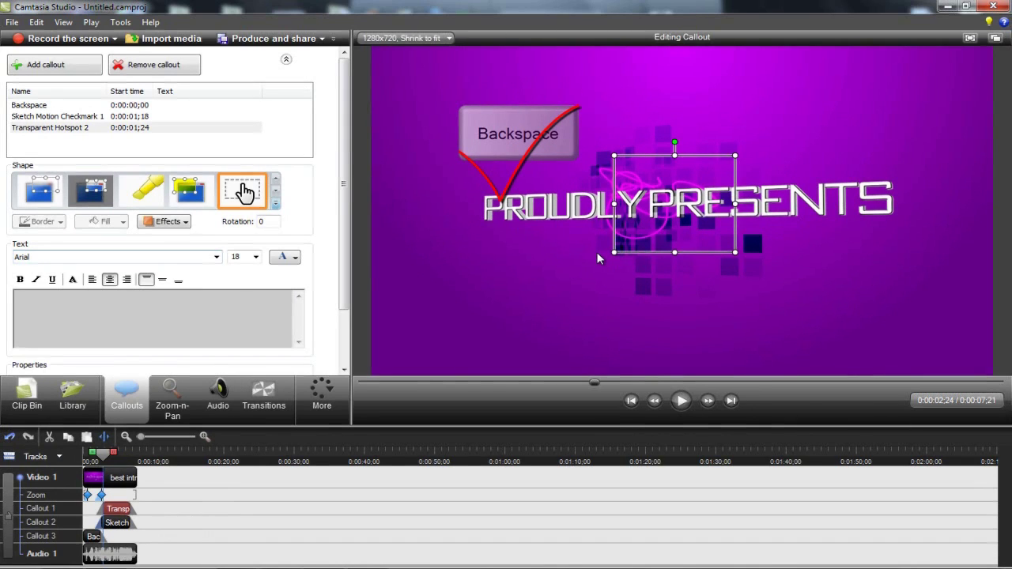
{"action": "left_click", "coordinate": [113, 524]}
{"action": "key", "text": "Delete"}
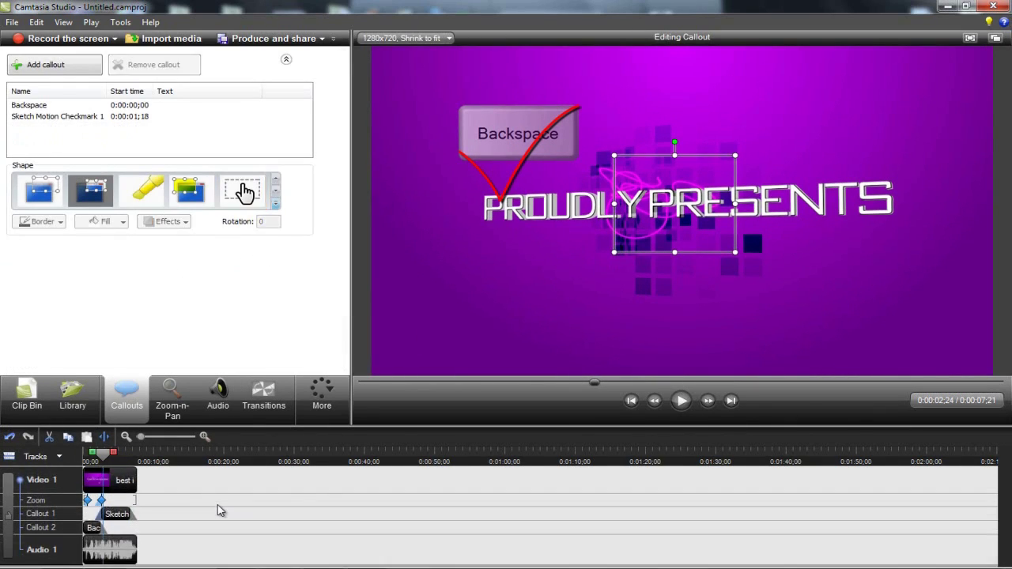
- Browse the shape gallery, then cycle through the Zoom-n-Pan, Library and Callouts panels
{"action": "left_click", "coordinate": [275, 203]}
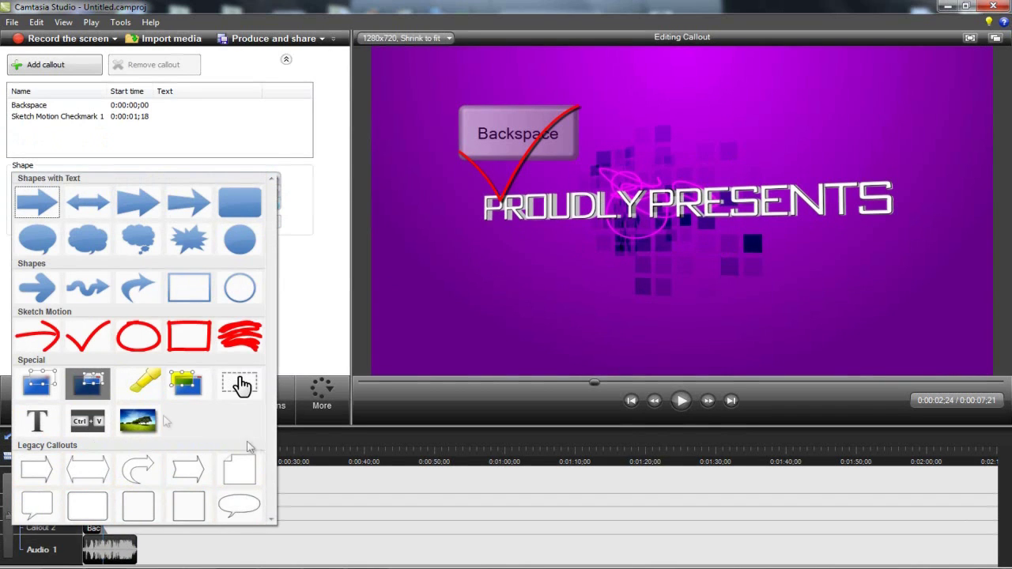
{"action": "left_click", "coordinate": [310, 292]}
{"action": "left_click", "coordinate": [171, 399]}
{"action": "left_click", "coordinate": [70, 404]}
{"action": "left_click", "coordinate": [117, 404]}
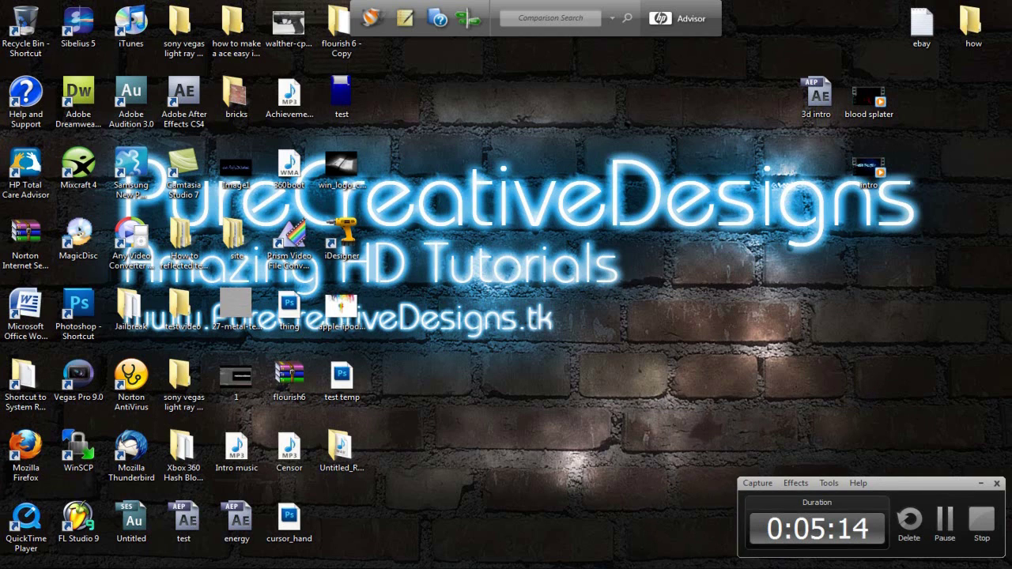
- Restore the Camtasia Studio editor window from the taskbar
{"action": "left_click", "coordinate": [347, 568]}
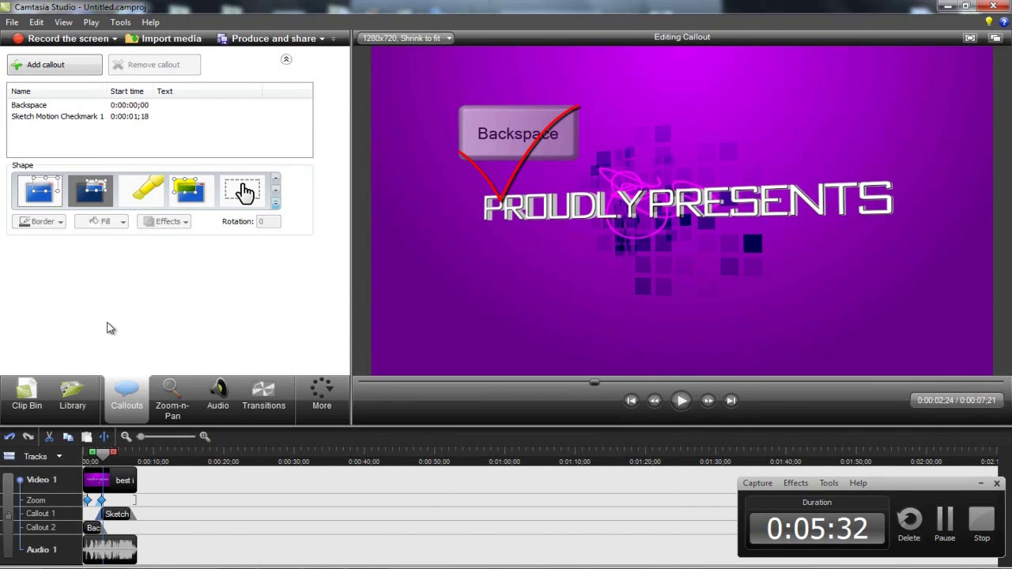
- Rewind the timeline playhead to 0:00:00;00, where the Backspace callout sits on black
{"action": "left_click", "coordinate": [275, 203]}
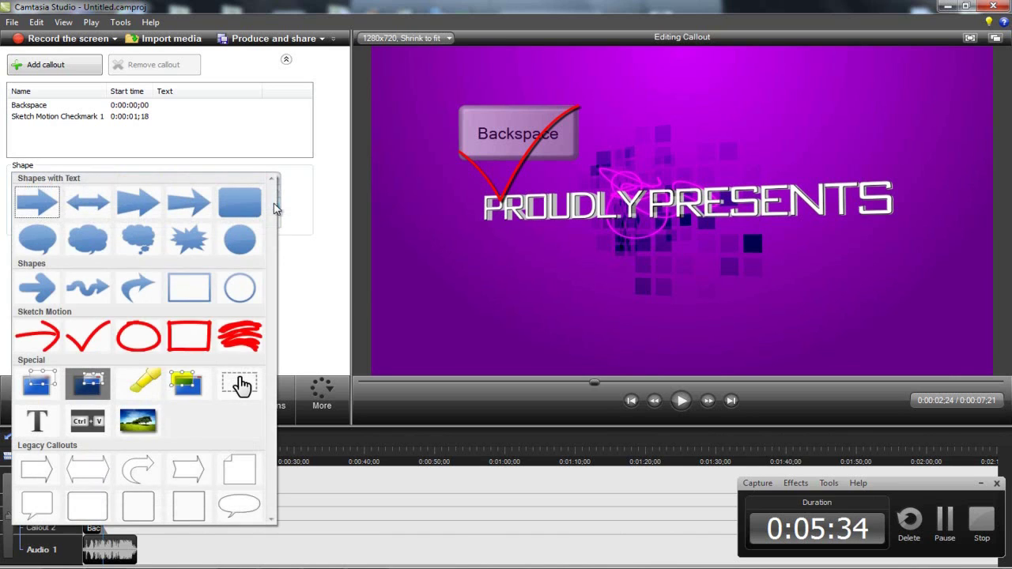
{"action": "left_click", "coordinate": [309, 233]}
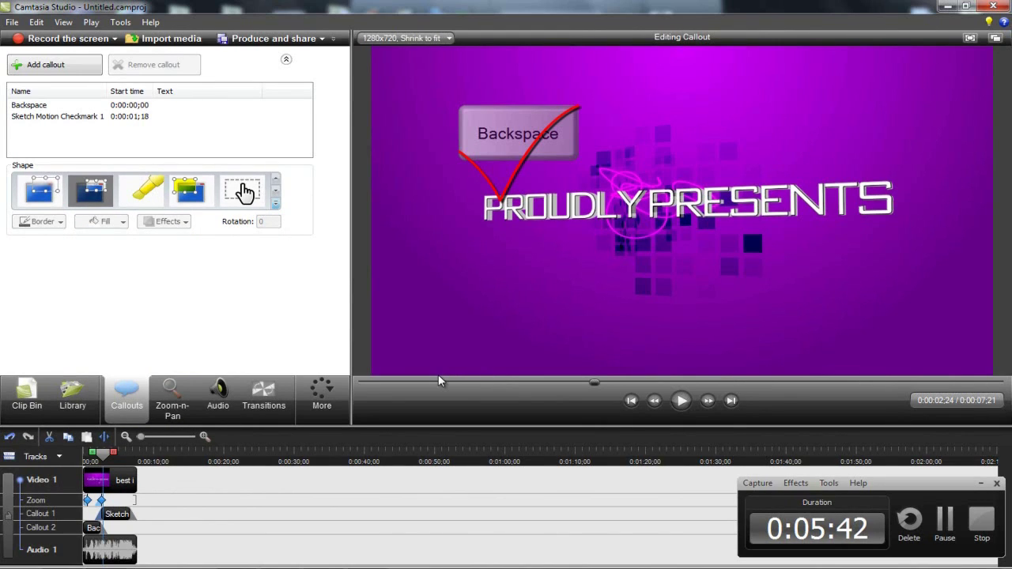
{"action": "left_click_drag", "start_coordinate": [87, 464], "coordinate": [72, 482]}
{"action": "left_click", "coordinate": [100, 457]}
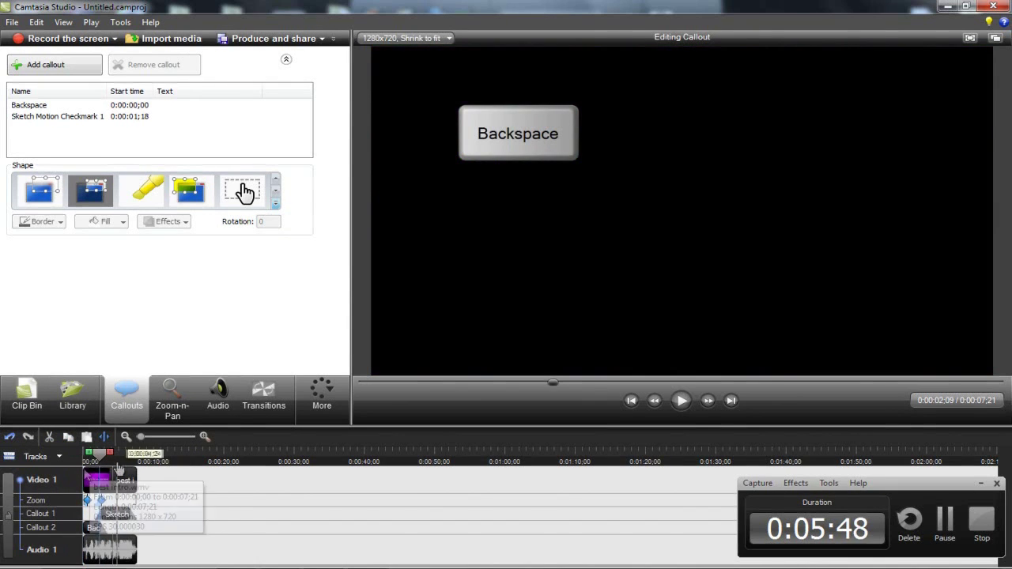
{"action": "left_click_drag", "start_coordinate": [101, 459], "coordinate": [82, 460]}
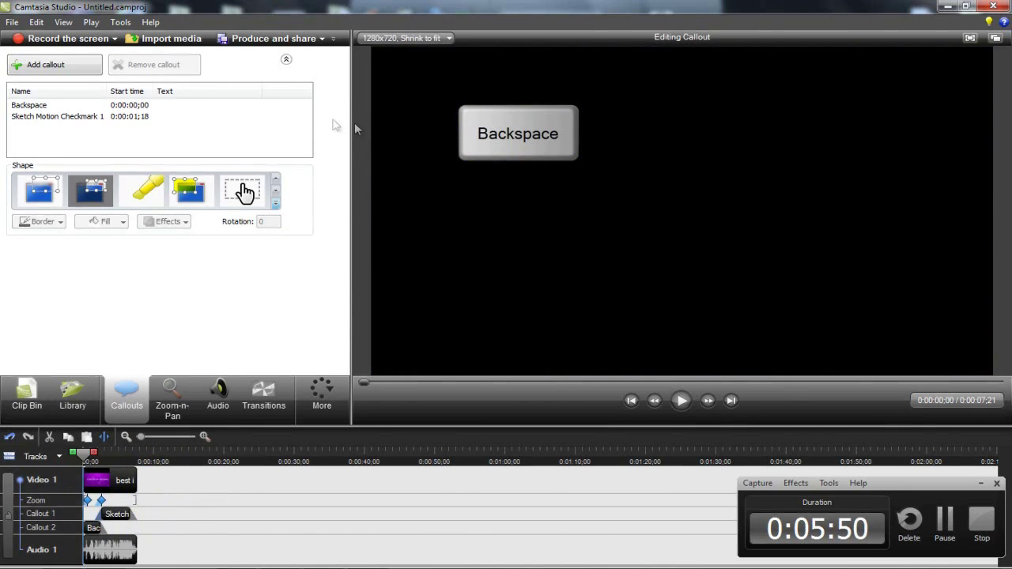
- Start Produce and share and choose the Share to YouTube production preset
{"action": "left_click", "coordinate": [261, 40]}
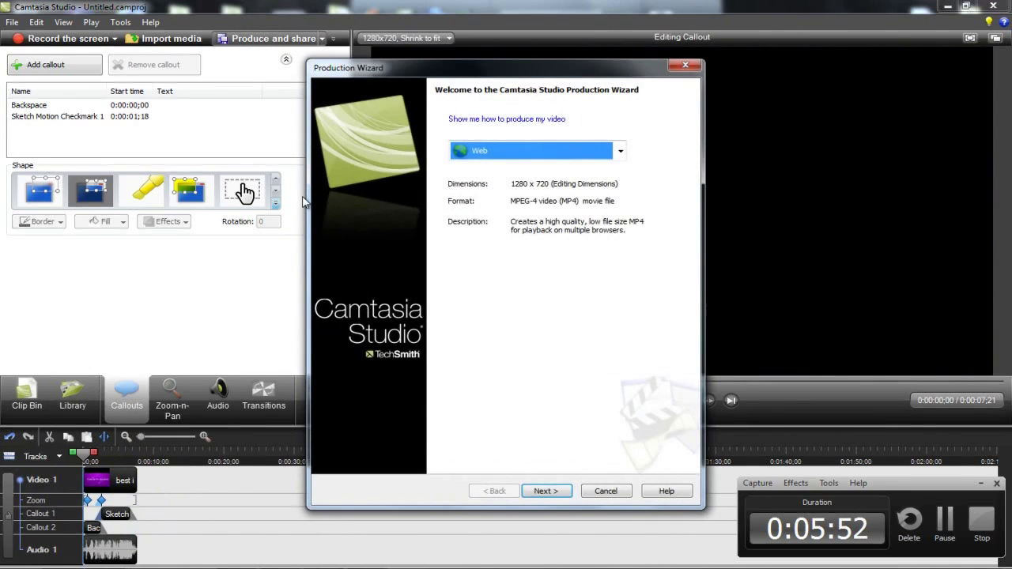
{"action": "left_click", "coordinate": [521, 150]}
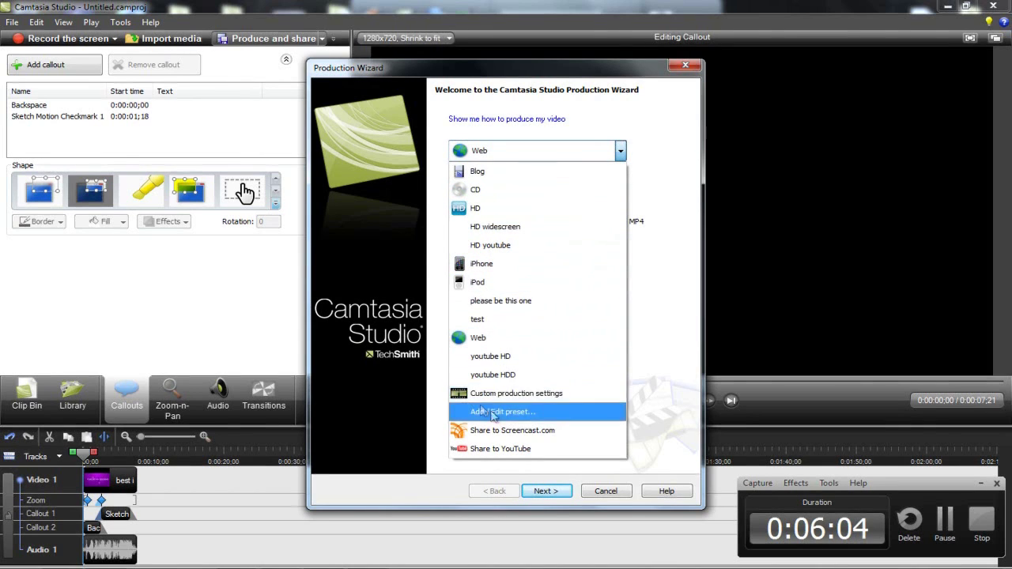
{"action": "left_click", "coordinate": [489, 450]}
{"action": "left_click", "coordinate": [482, 153]}
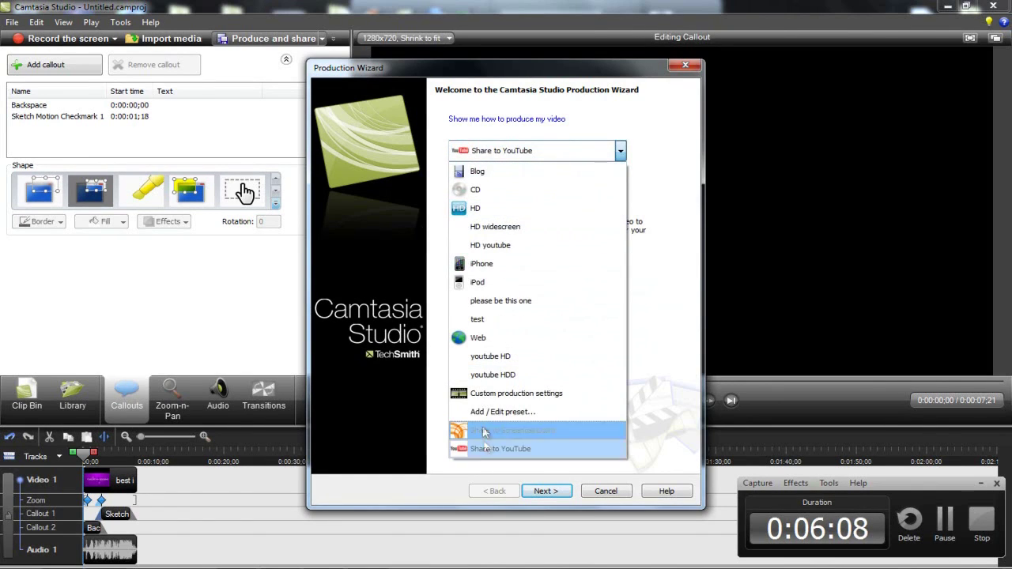
{"action": "left_click", "coordinate": [487, 455]}
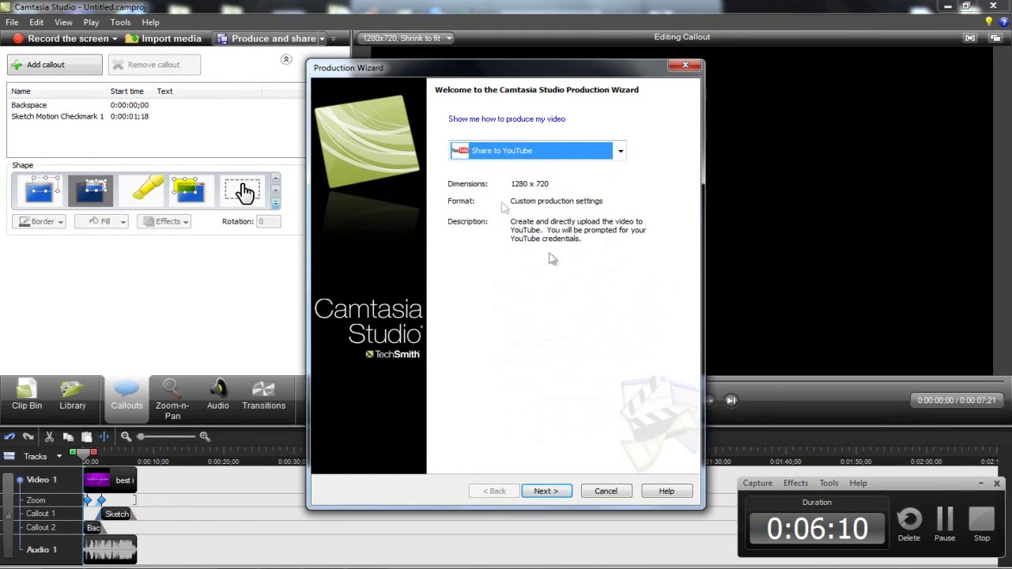
- Confirm Share to YouTube, sign in, and advance to the YouTube upload details page
{"action": "left_click", "coordinate": [541, 495]}
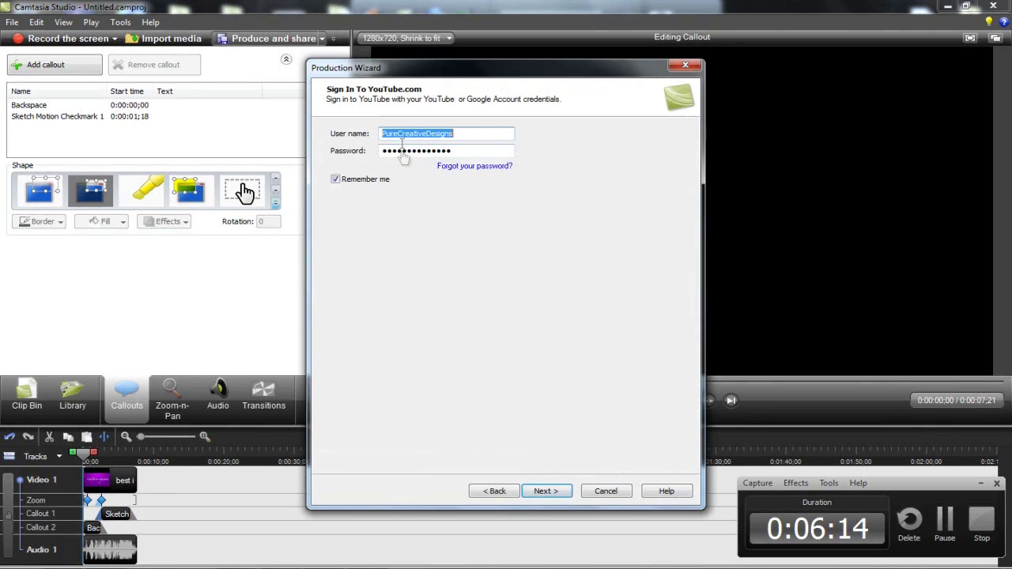
{"action": "left_click", "coordinate": [501, 492]}
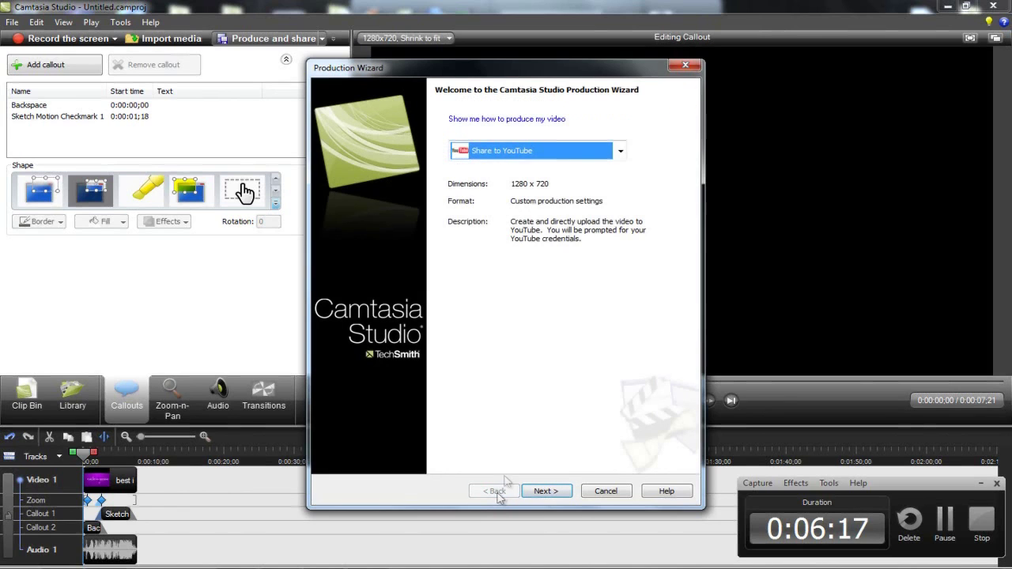
{"action": "left_click", "coordinate": [496, 152]}
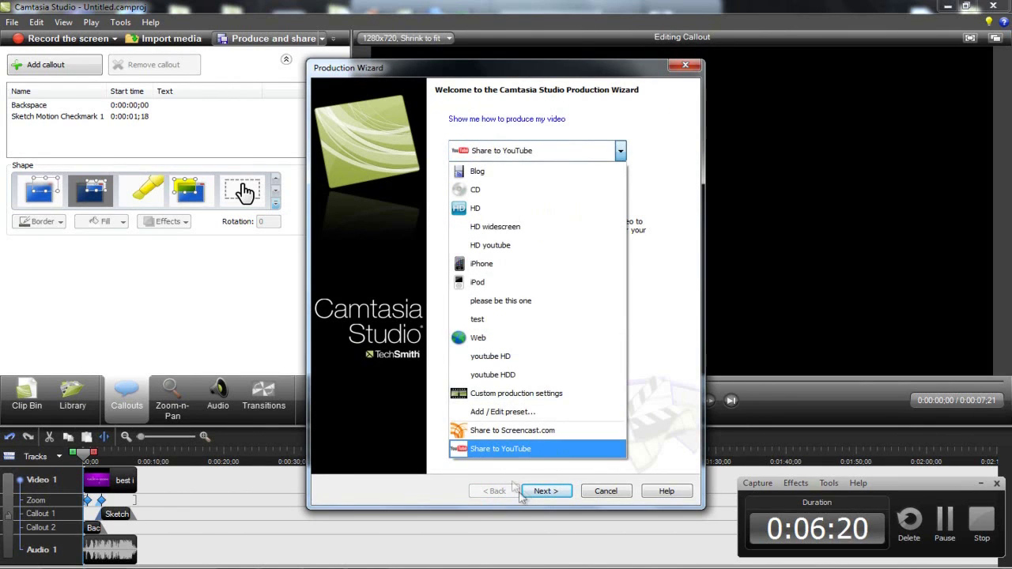
{"action": "left_click", "coordinate": [506, 450]}
{"action": "left_click", "coordinate": [546, 491]}
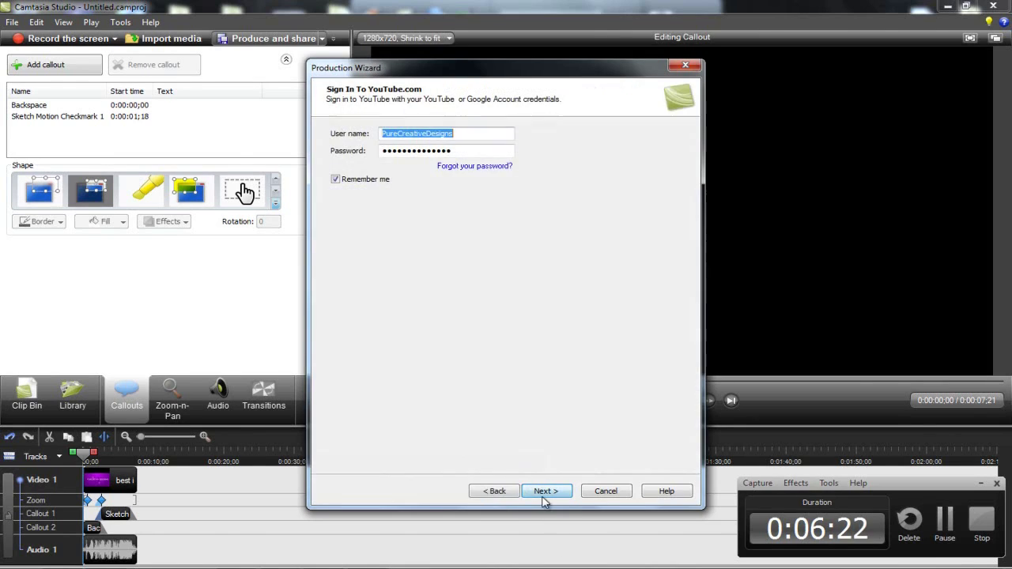
{"action": "left_click", "coordinate": [545, 491]}
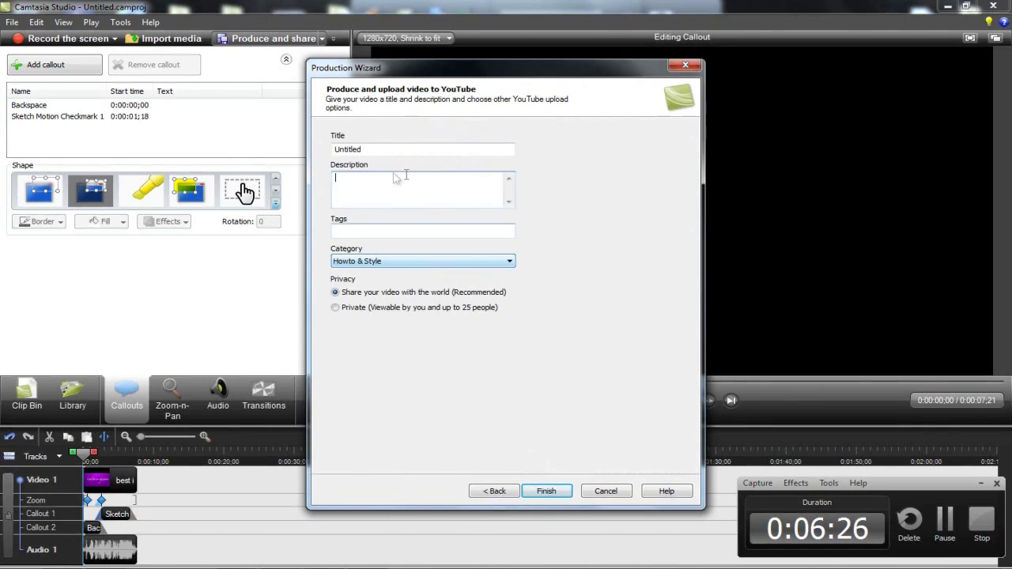
- Title the upload 'TEST', set privacy to Private, and describe it as 'camtasia studio 7'
{"action": "key", "text": "shift+Tab"}
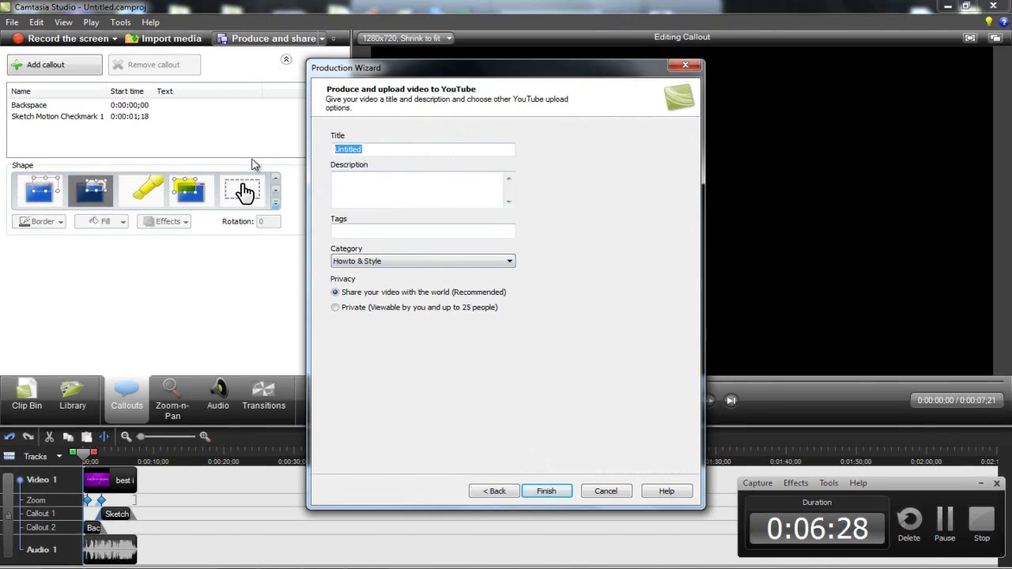
{"action": "type", "text": "TEST"}
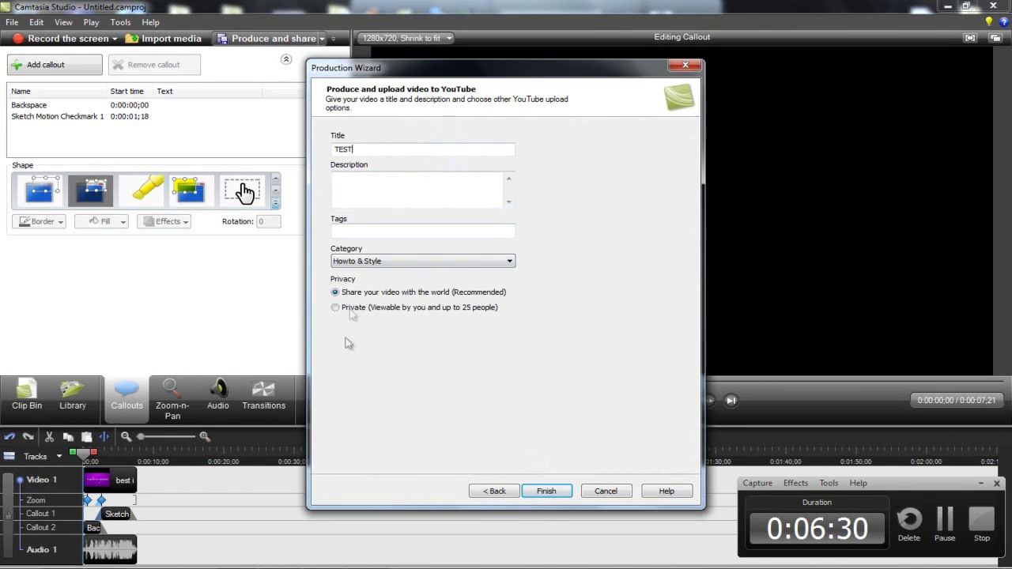
{"action": "left_click", "coordinate": [335, 307]}
{"action": "left_click", "coordinate": [375, 193]}
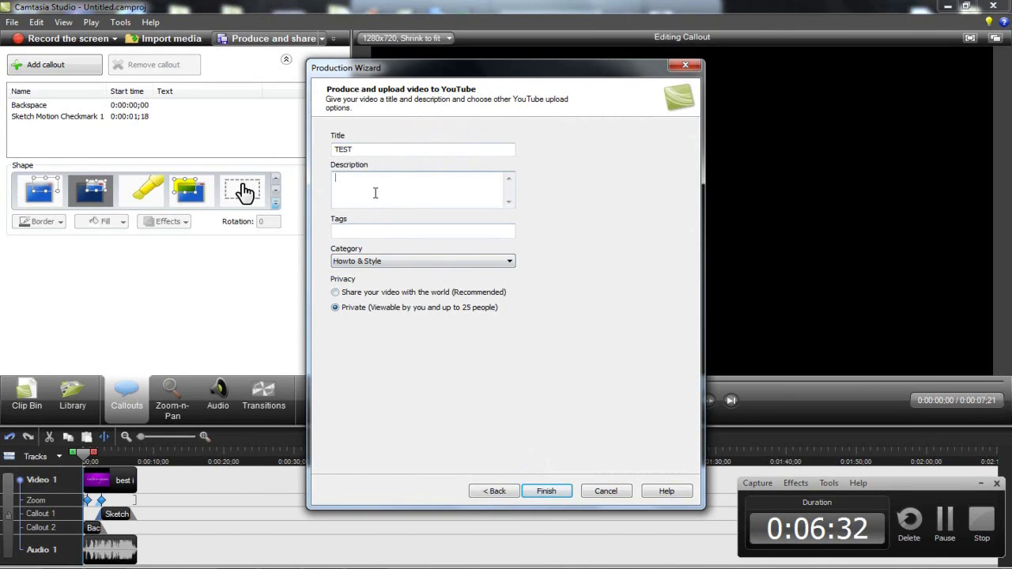
{"action": "left_click", "coordinate": [376, 193]}
{"action": "type", "text": "amtasia studio 7"}
- Enter the tag 'aaaddscafa' and keep Howto & Style as the category
{"action": "left_click", "coordinate": [352, 231]}
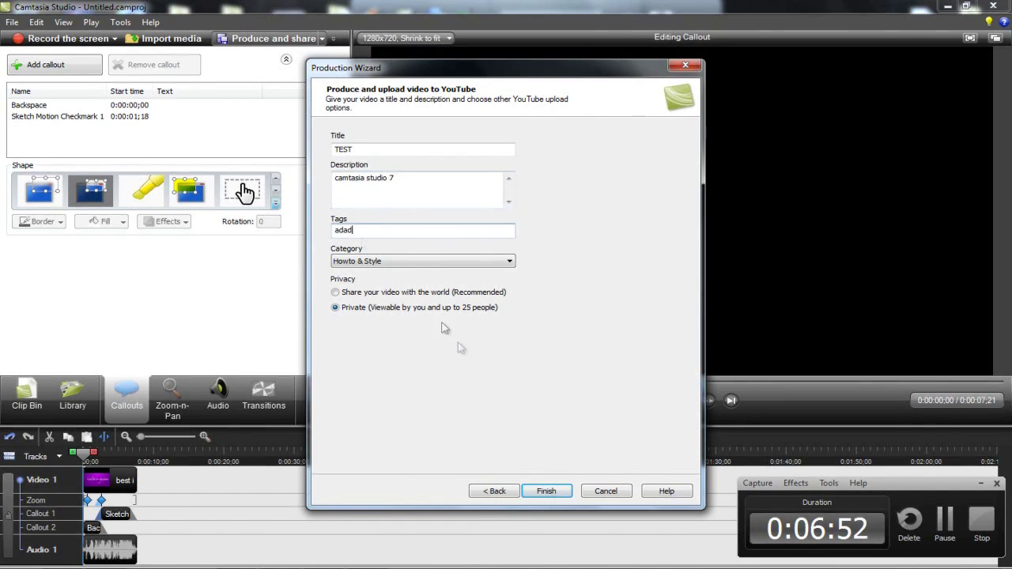
{"action": "key", "text": "BackSpace"}
{"action": "key", "text": "BackSpace"}
{"action": "type", "text": "aaddscafa"}
{"action": "left_click", "coordinate": [373, 263]}
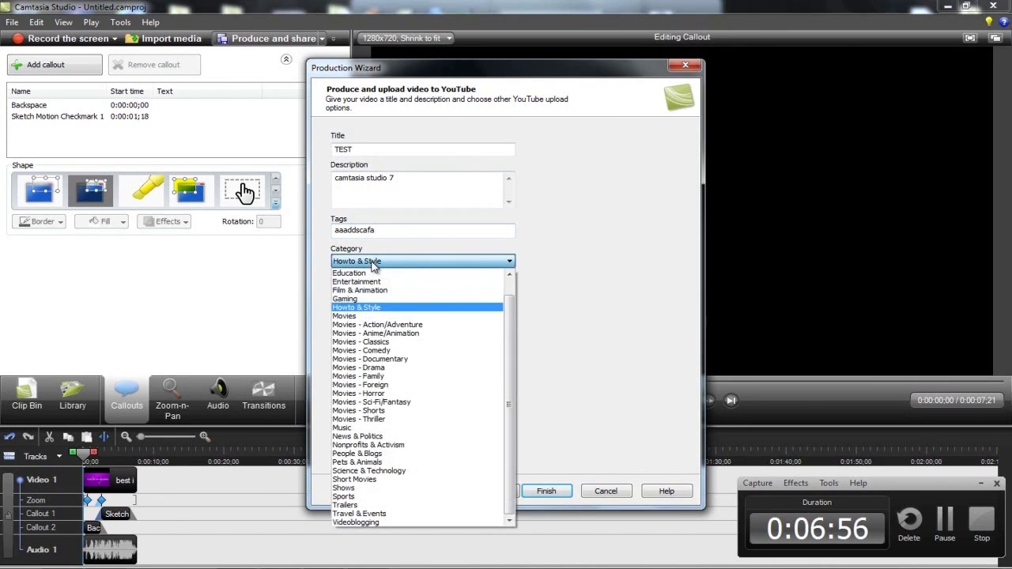
{"action": "left_click", "coordinate": [372, 264]}
{"action": "left_click", "coordinate": [372, 264]}
{"action": "left_click", "coordinate": [374, 265]}
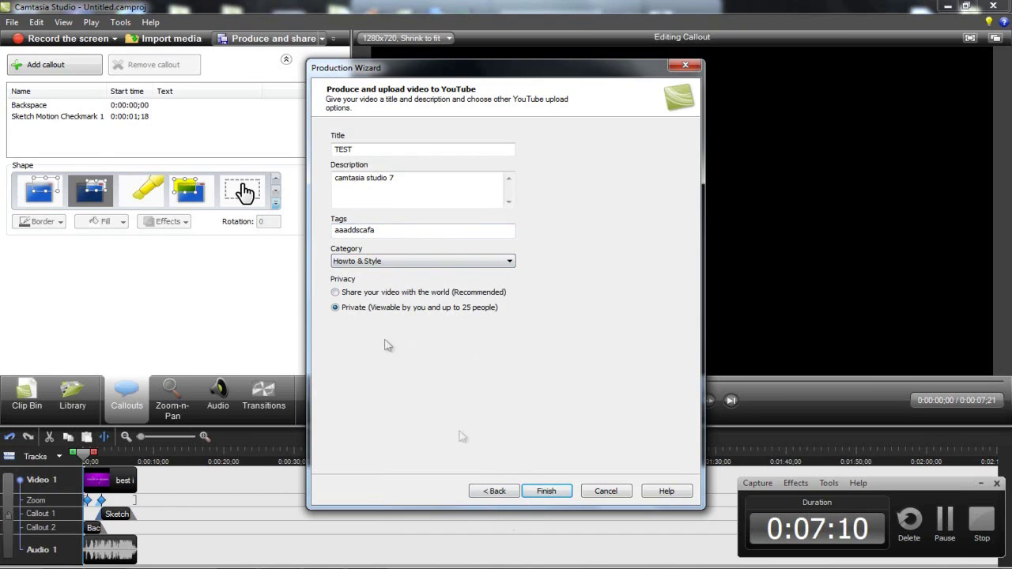
- Finish the Production Wizard so the intro renders and uploads to YouTube as 'TEST'
{"action": "left_click", "coordinate": [538, 496]}
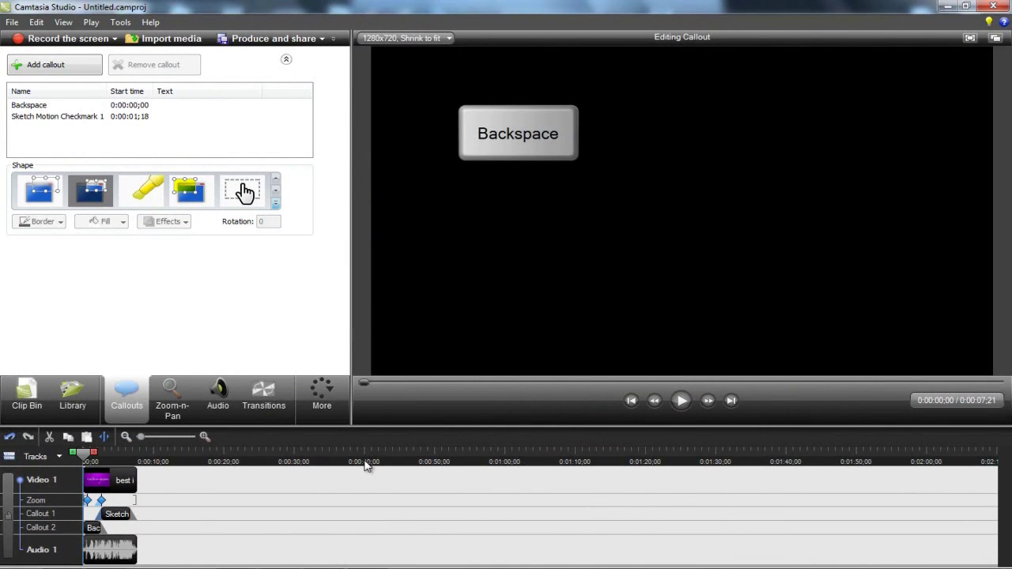
- In Firefox, view the uploaded private TEST video, then open My Videos from the account menu
{"action": "key", "text": "alt+Tab"}
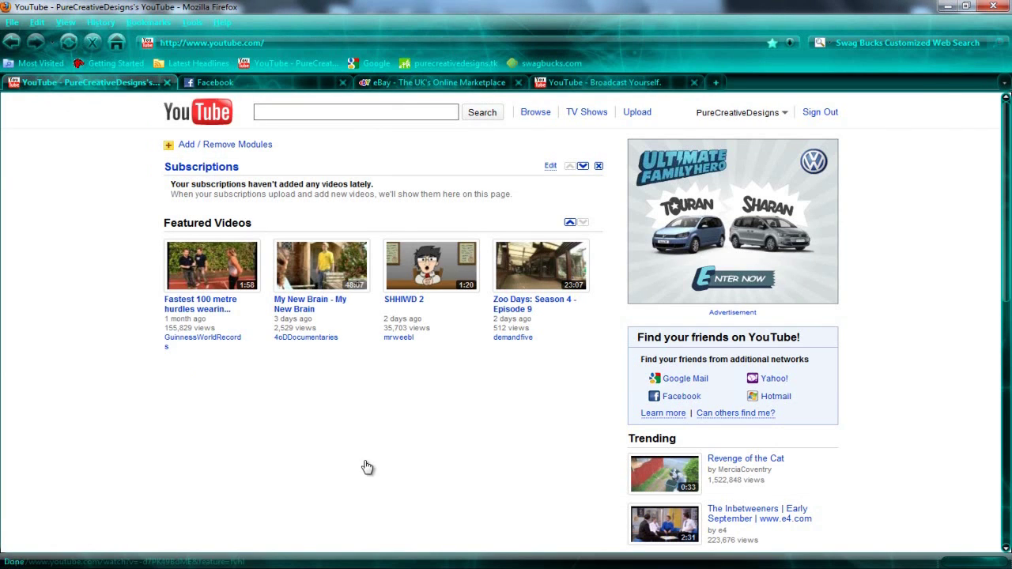
{"action": "key", "text": "ctrl+shift+Tab"}
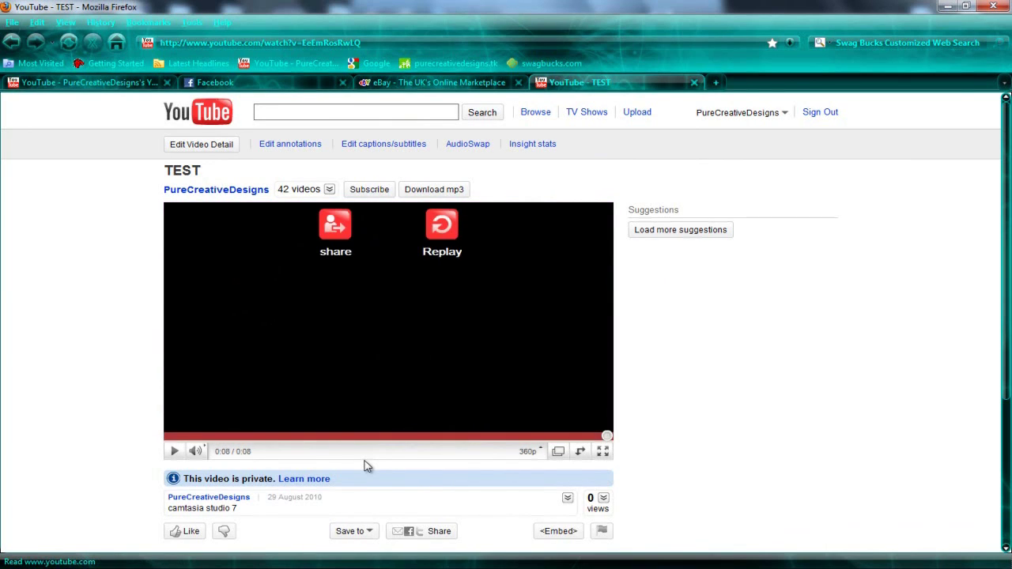
{"action": "left_click", "coordinate": [739, 112]}
{"action": "left_click", "coordinate": [753, 148]}
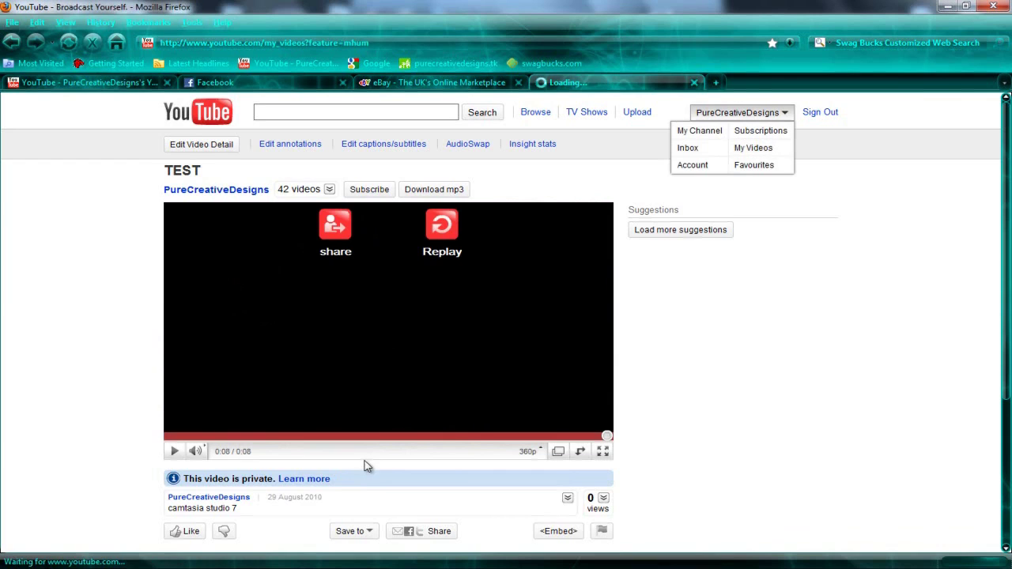